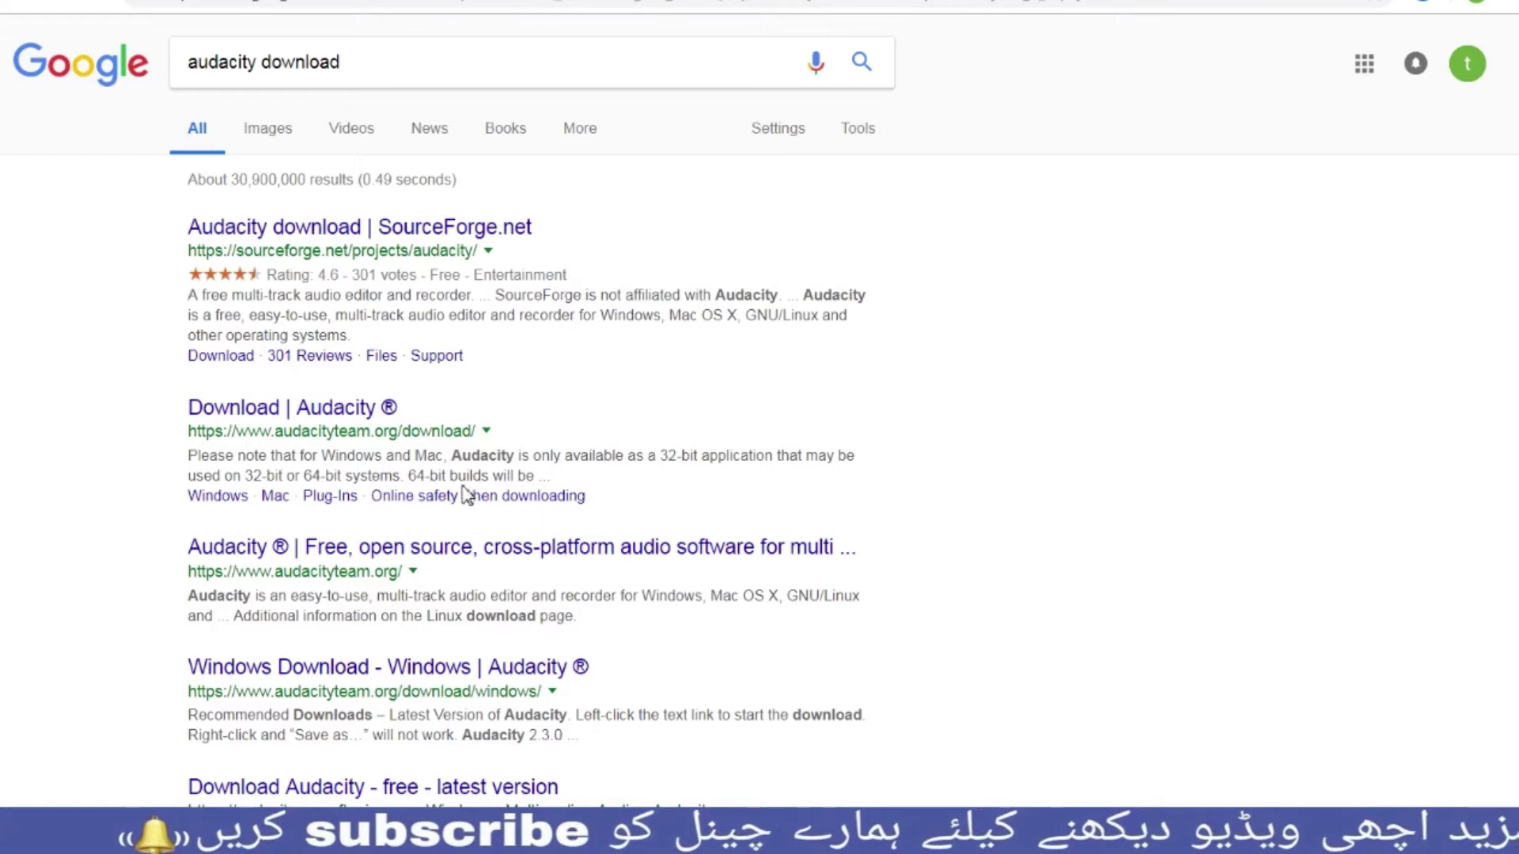
- Open the official Audacity download page from the search results and go to the Windows version
left_click(319, 419)
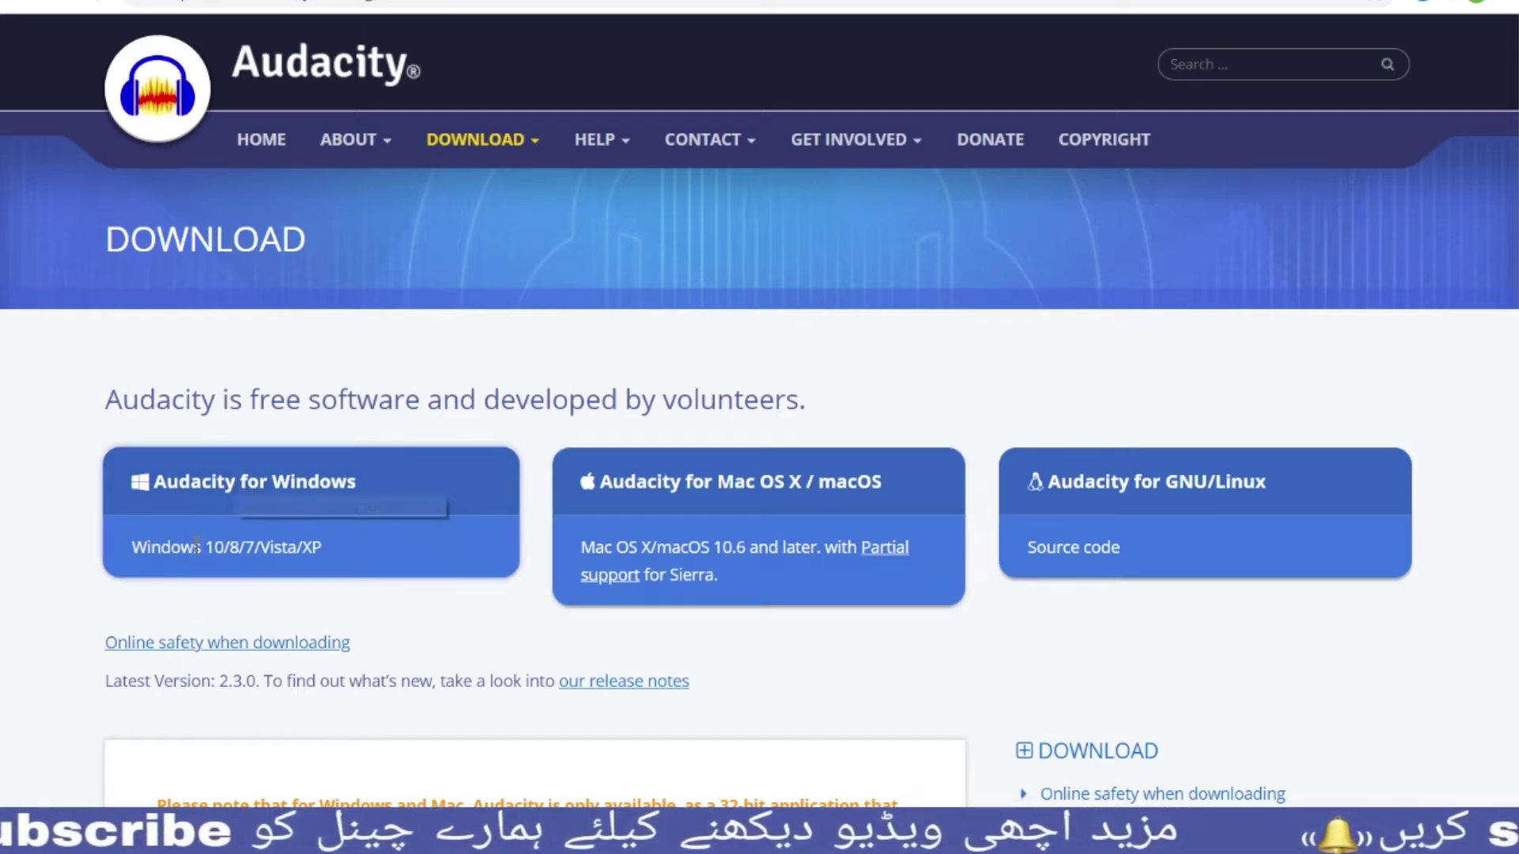
left_click(429, 519)
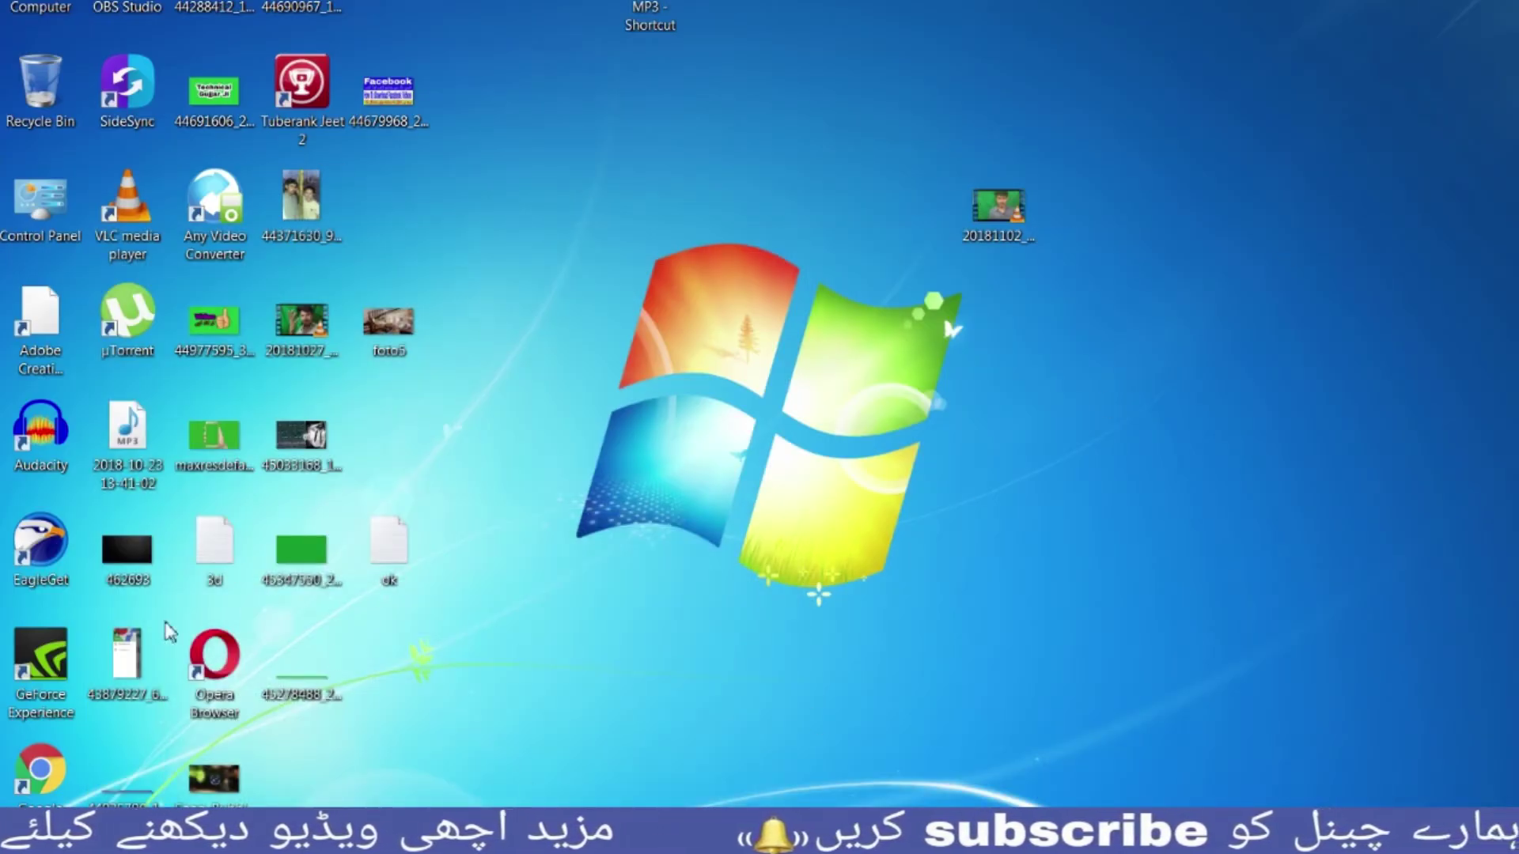
- Launch Audacity with an empty project, discarding all recoverable projects and closing the welcome message
double_click(41, 431)
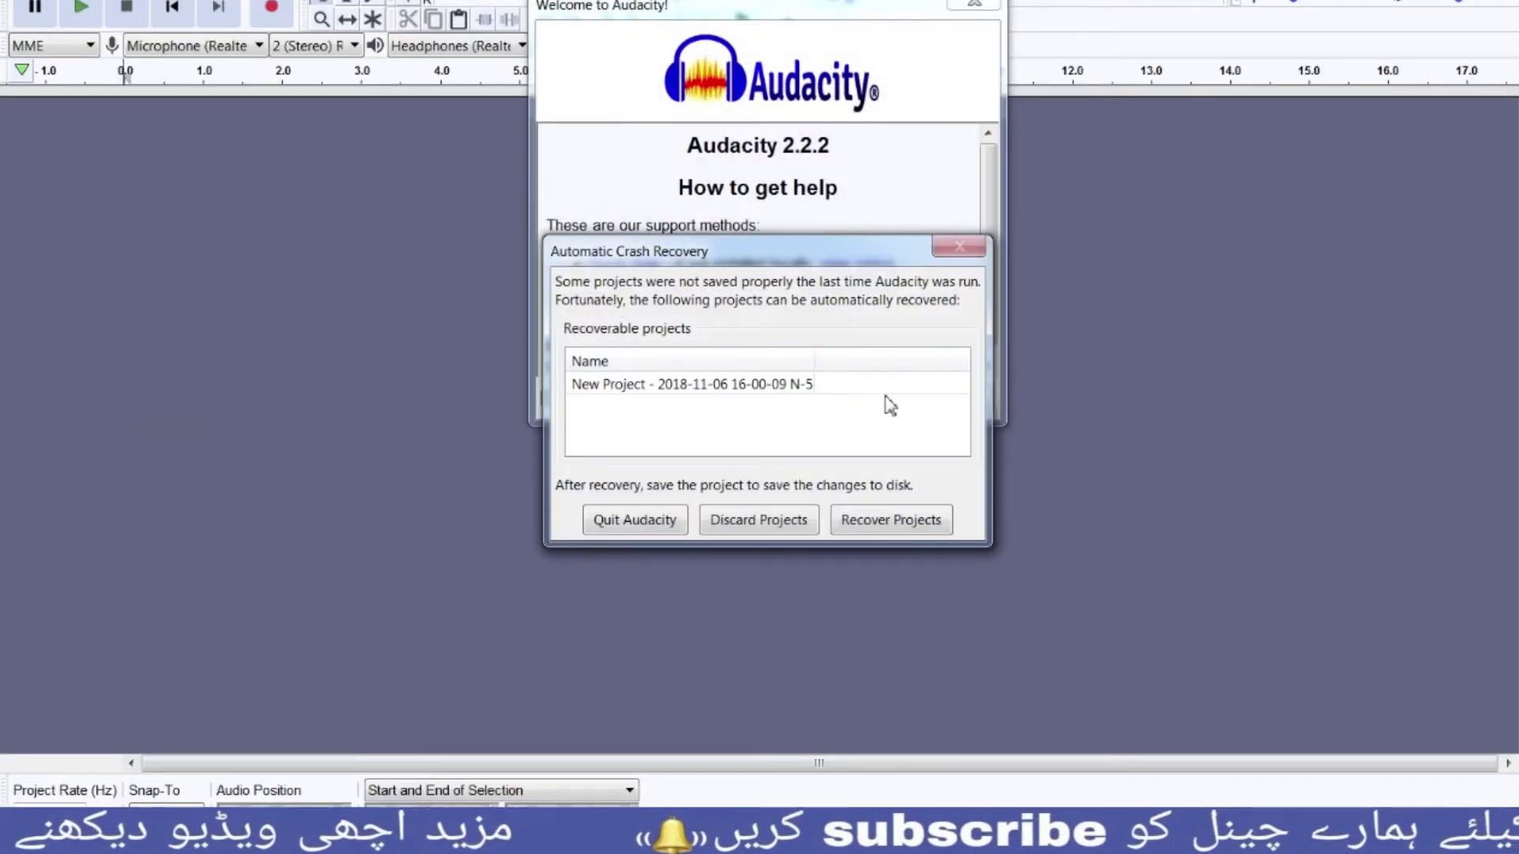
left_click(648, 528)
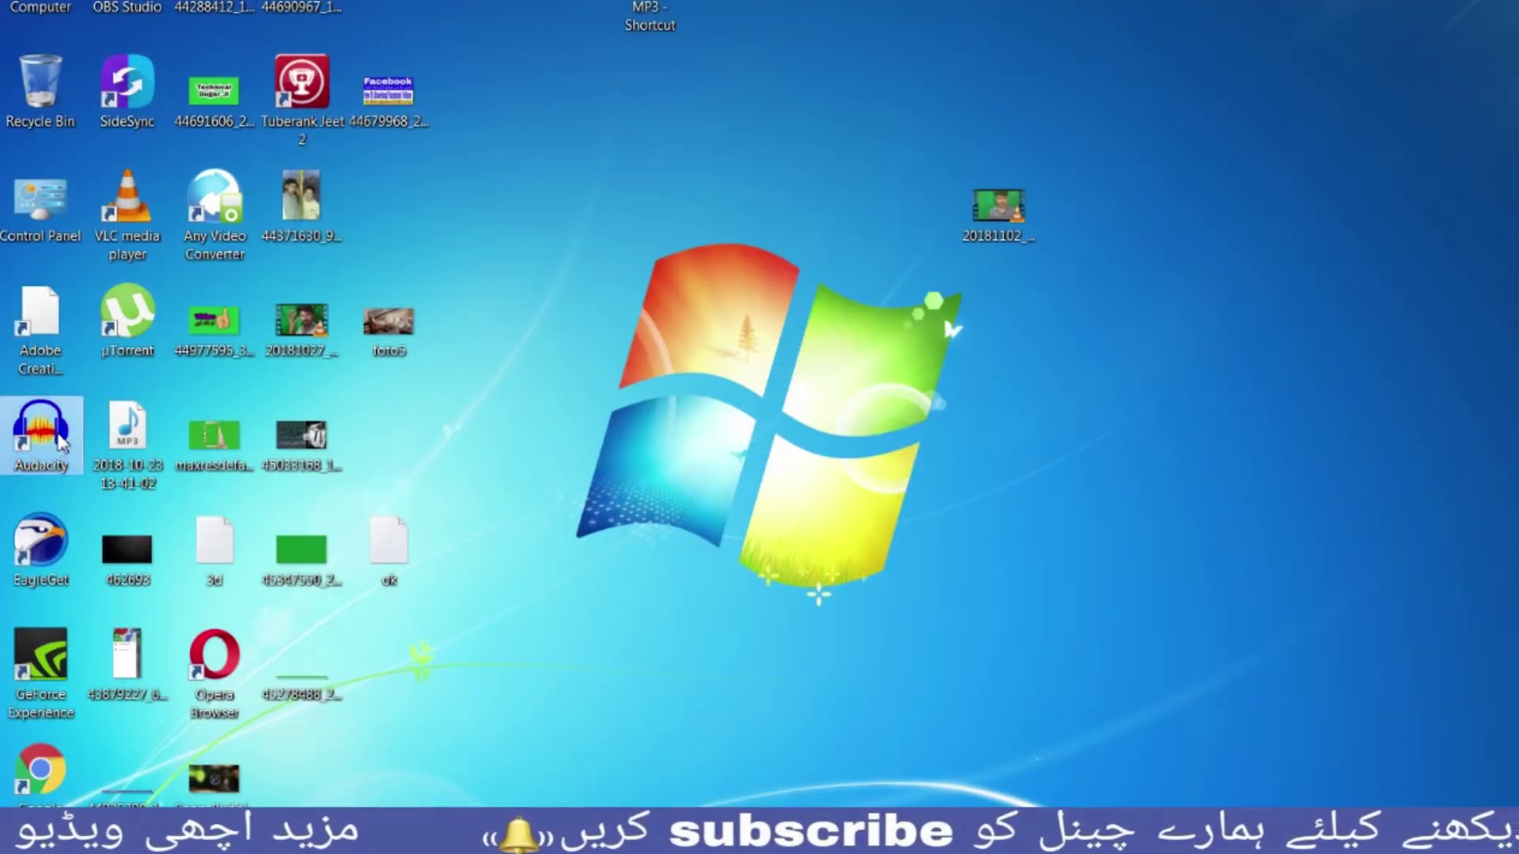
double_click(62, 440)
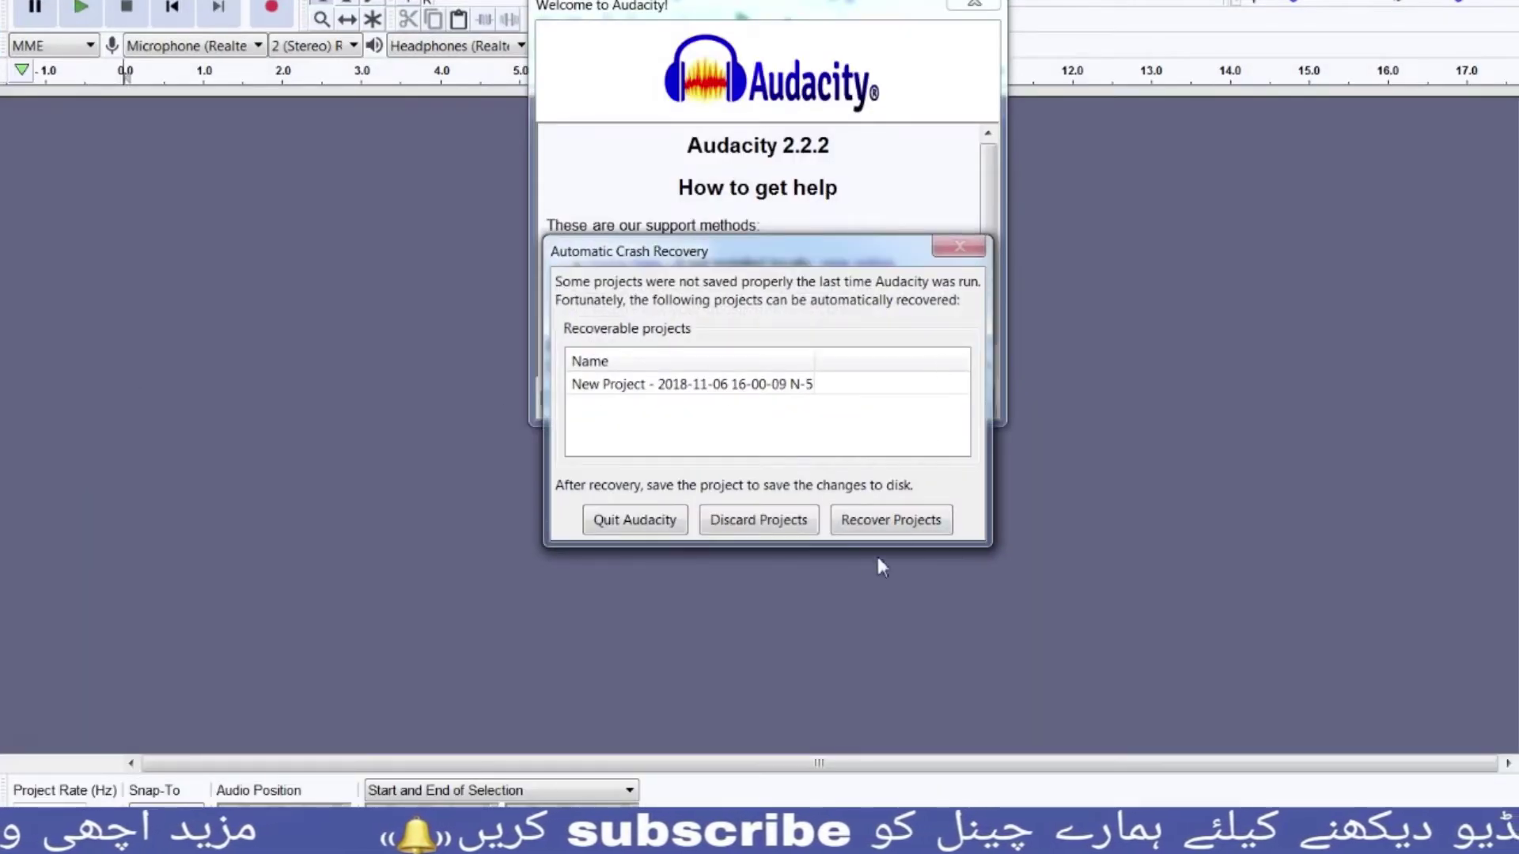
left_click(775, 522)
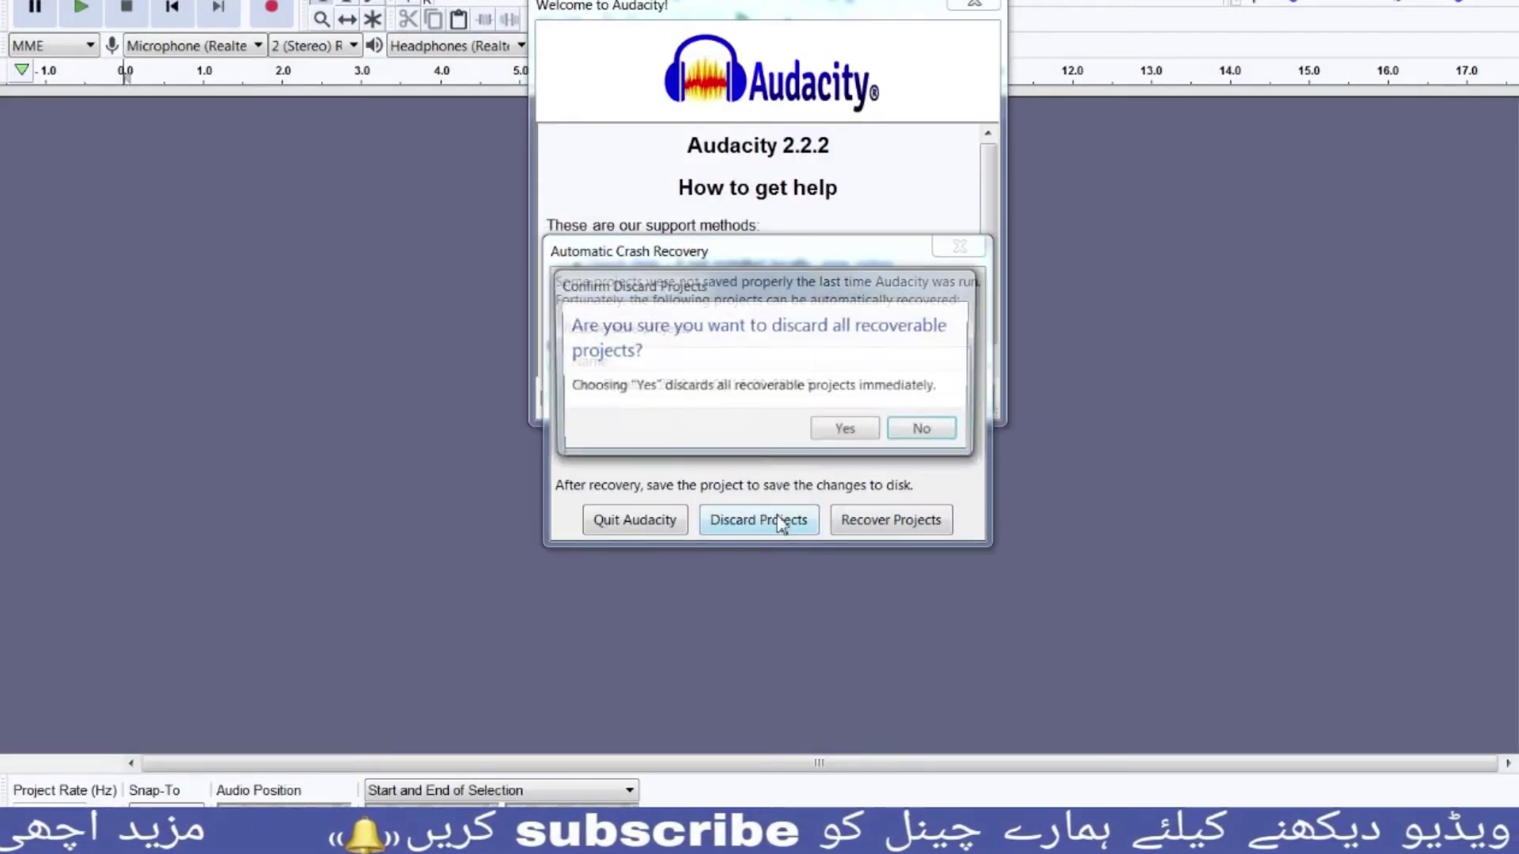
left_click(846, 431)
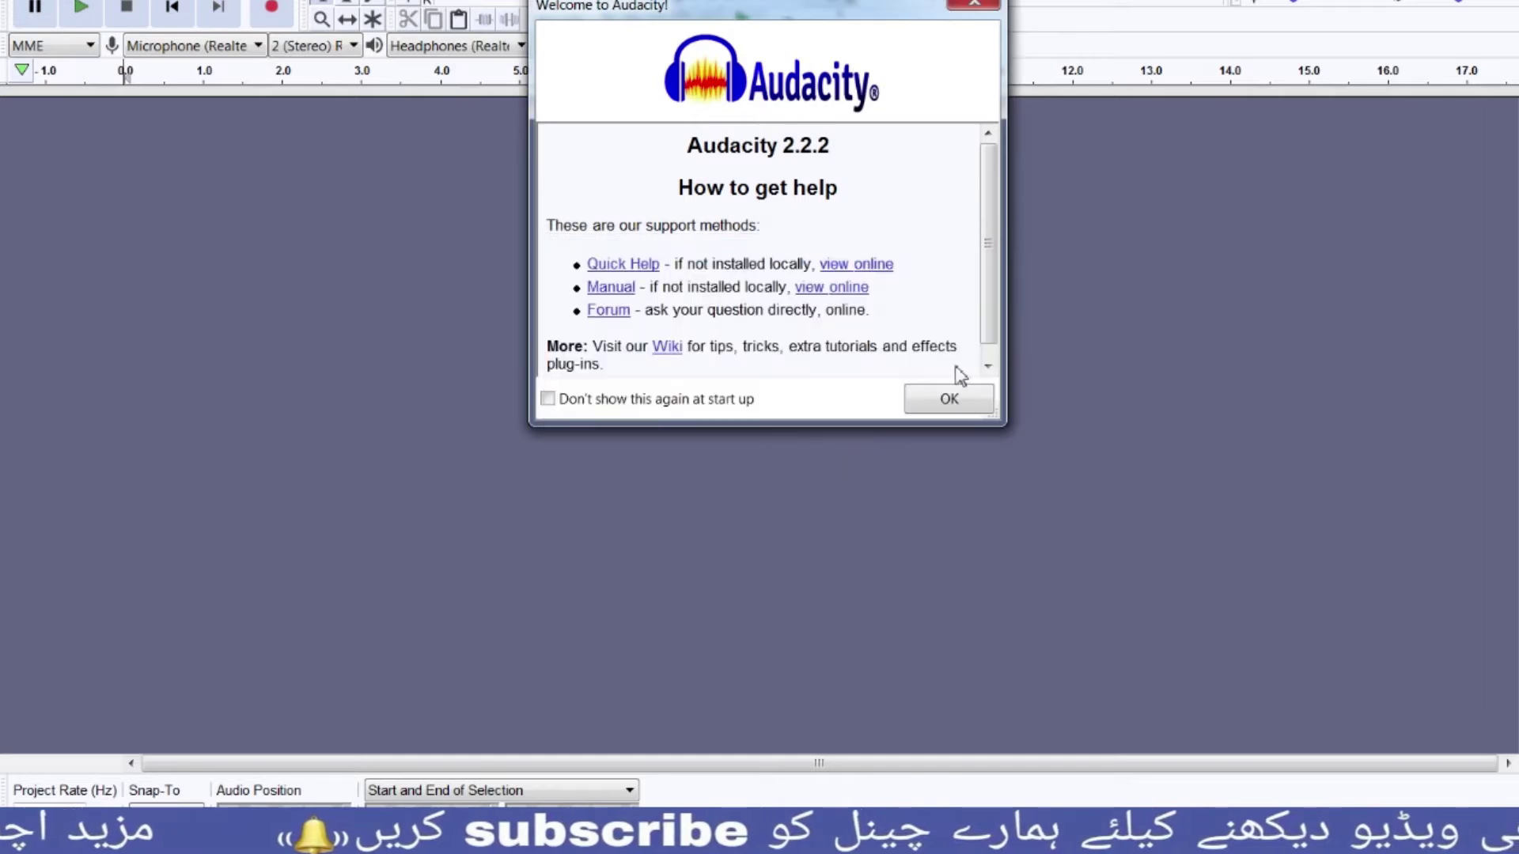
left_click(950, 398)
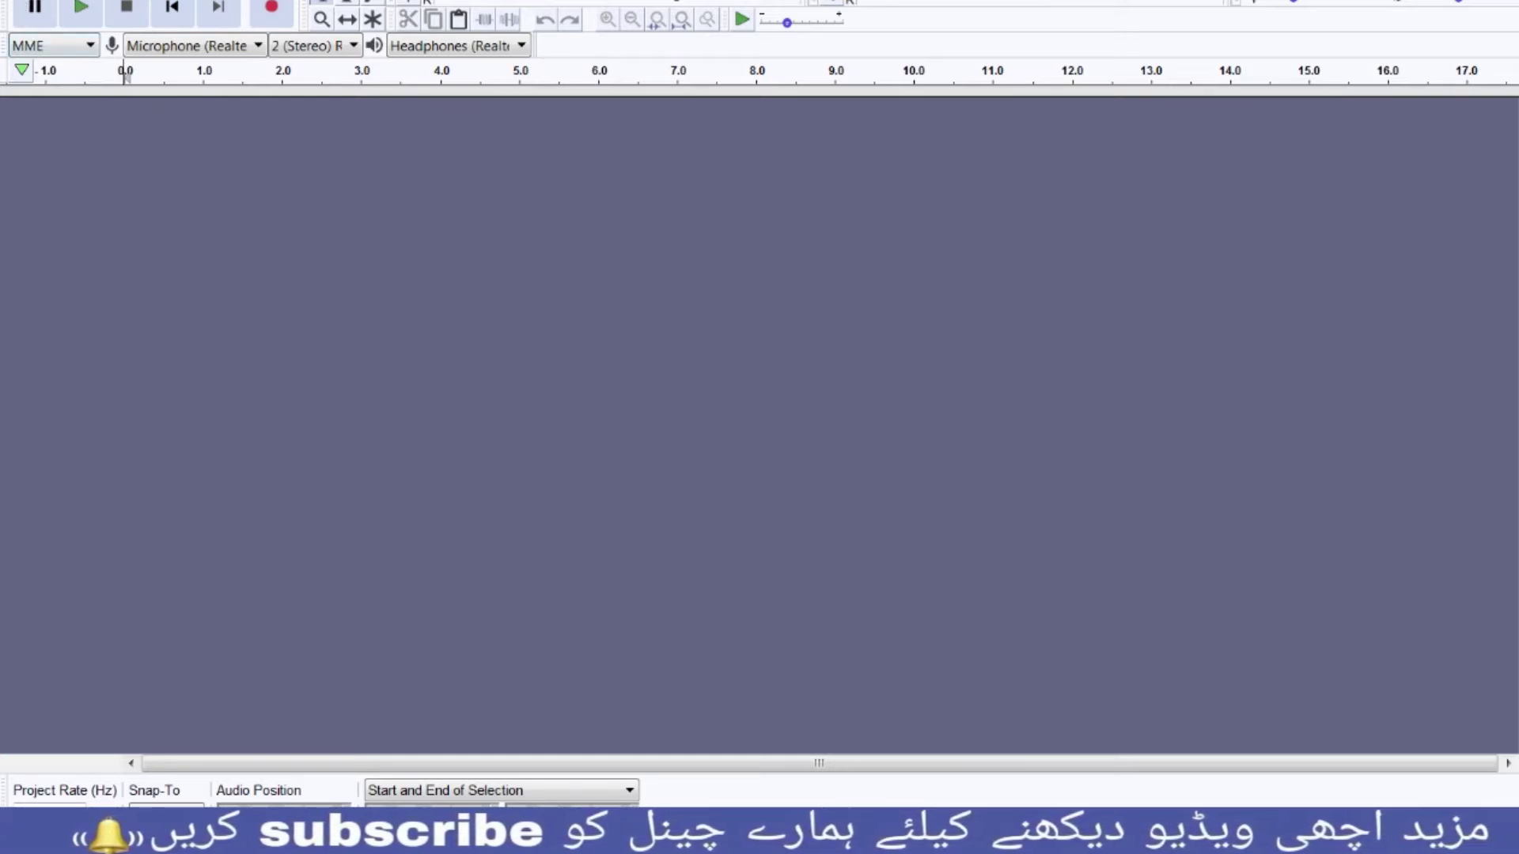
key("alt+f")
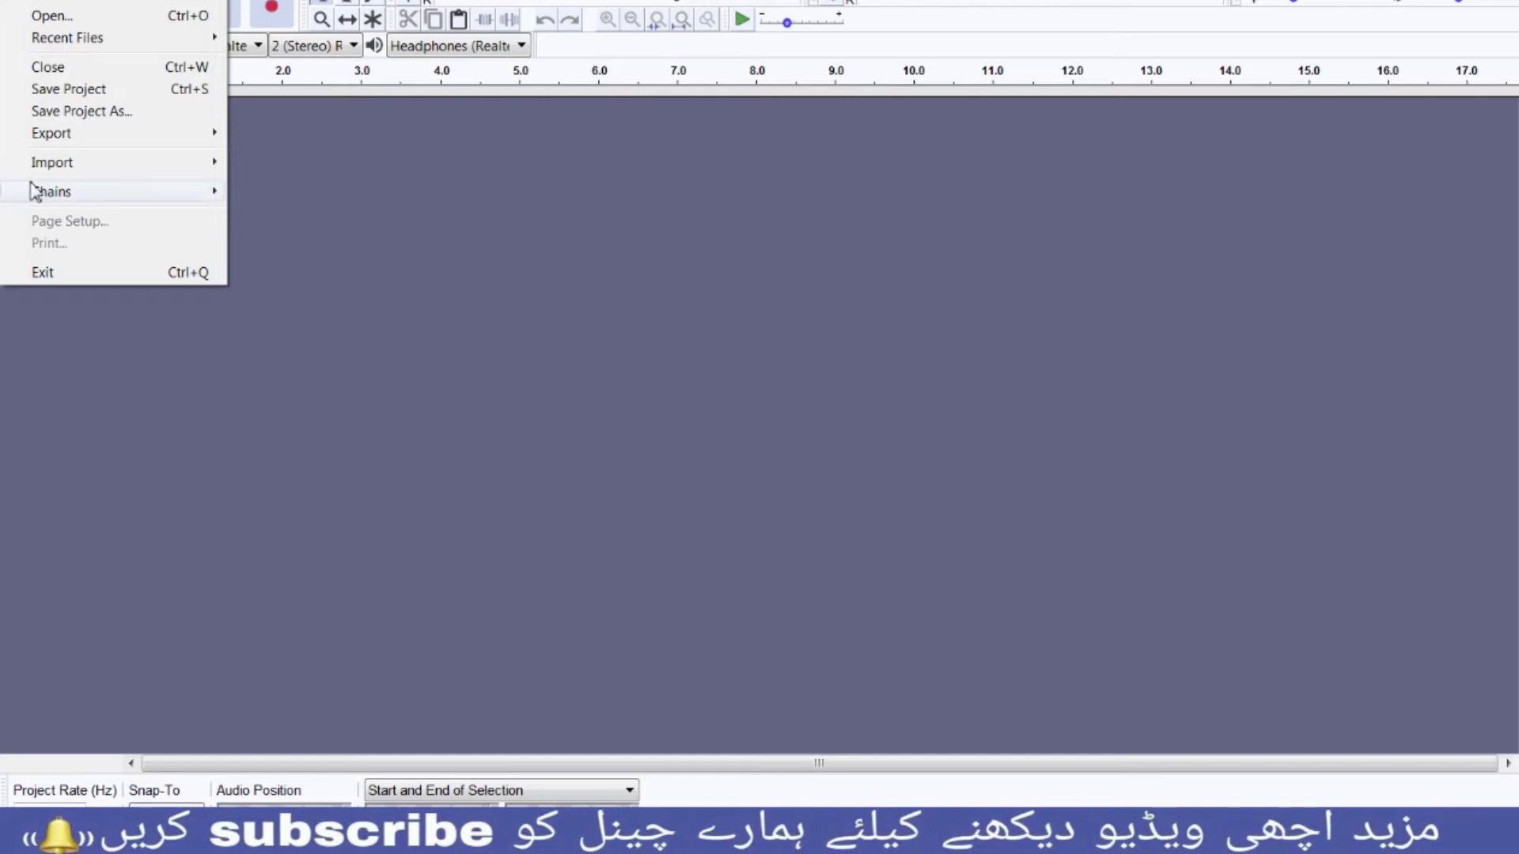
mouse_move(108, 166)
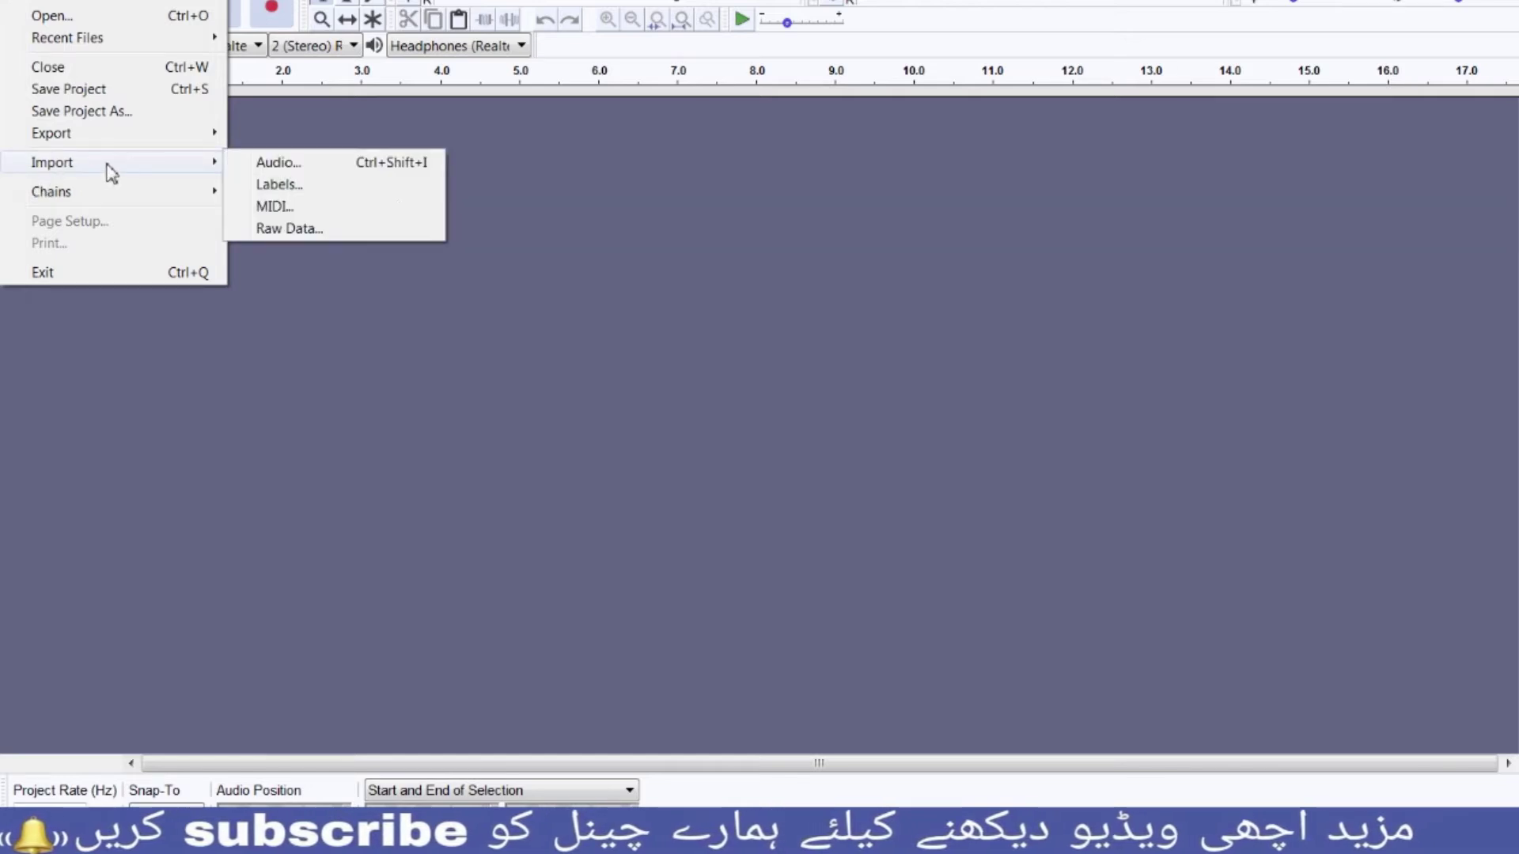
left_click(249, 161)
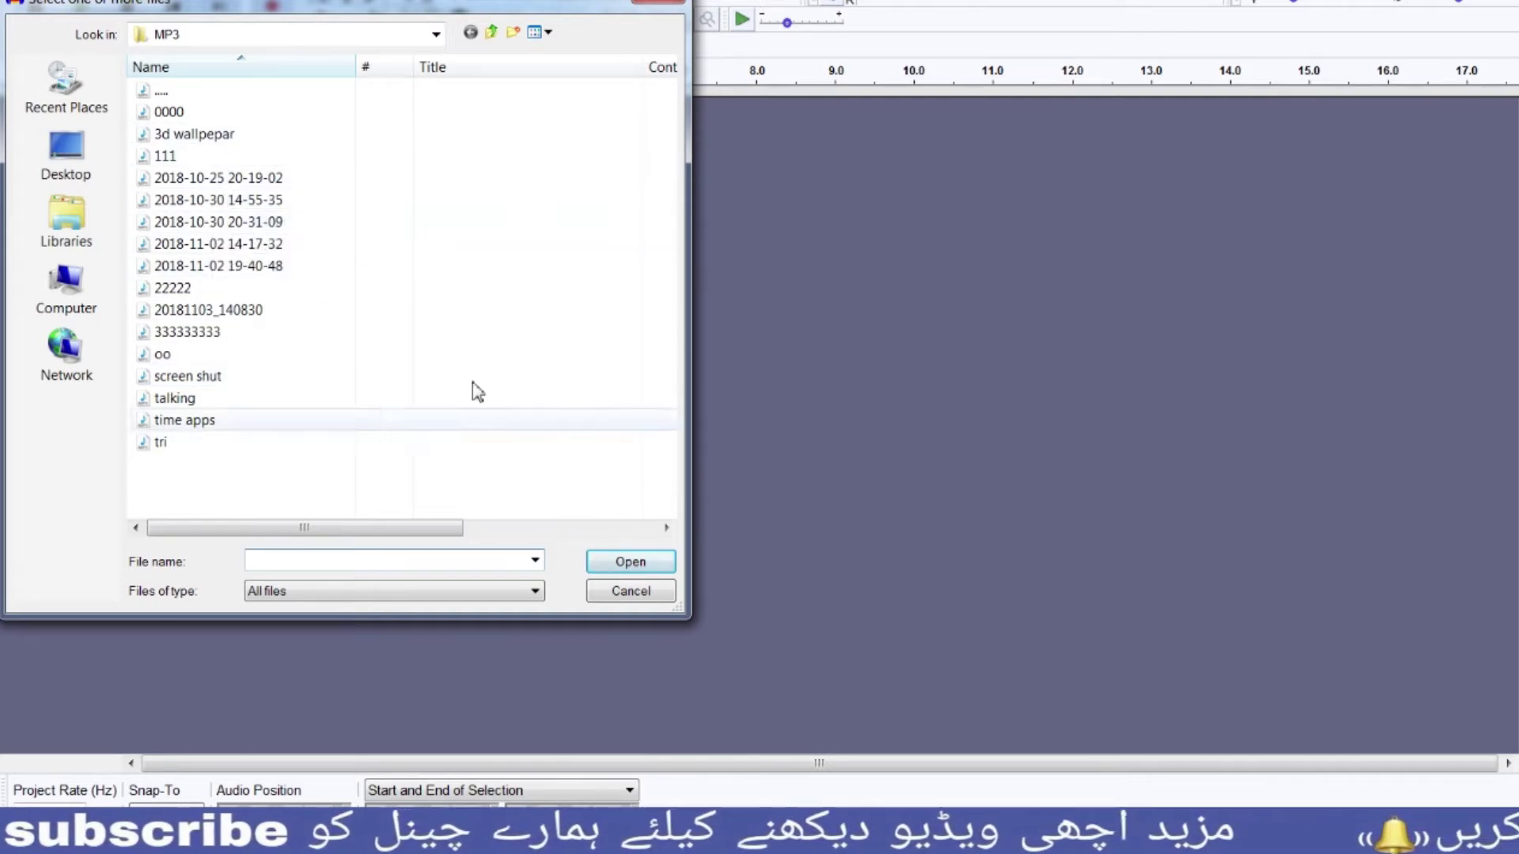
left_click(598, 595)
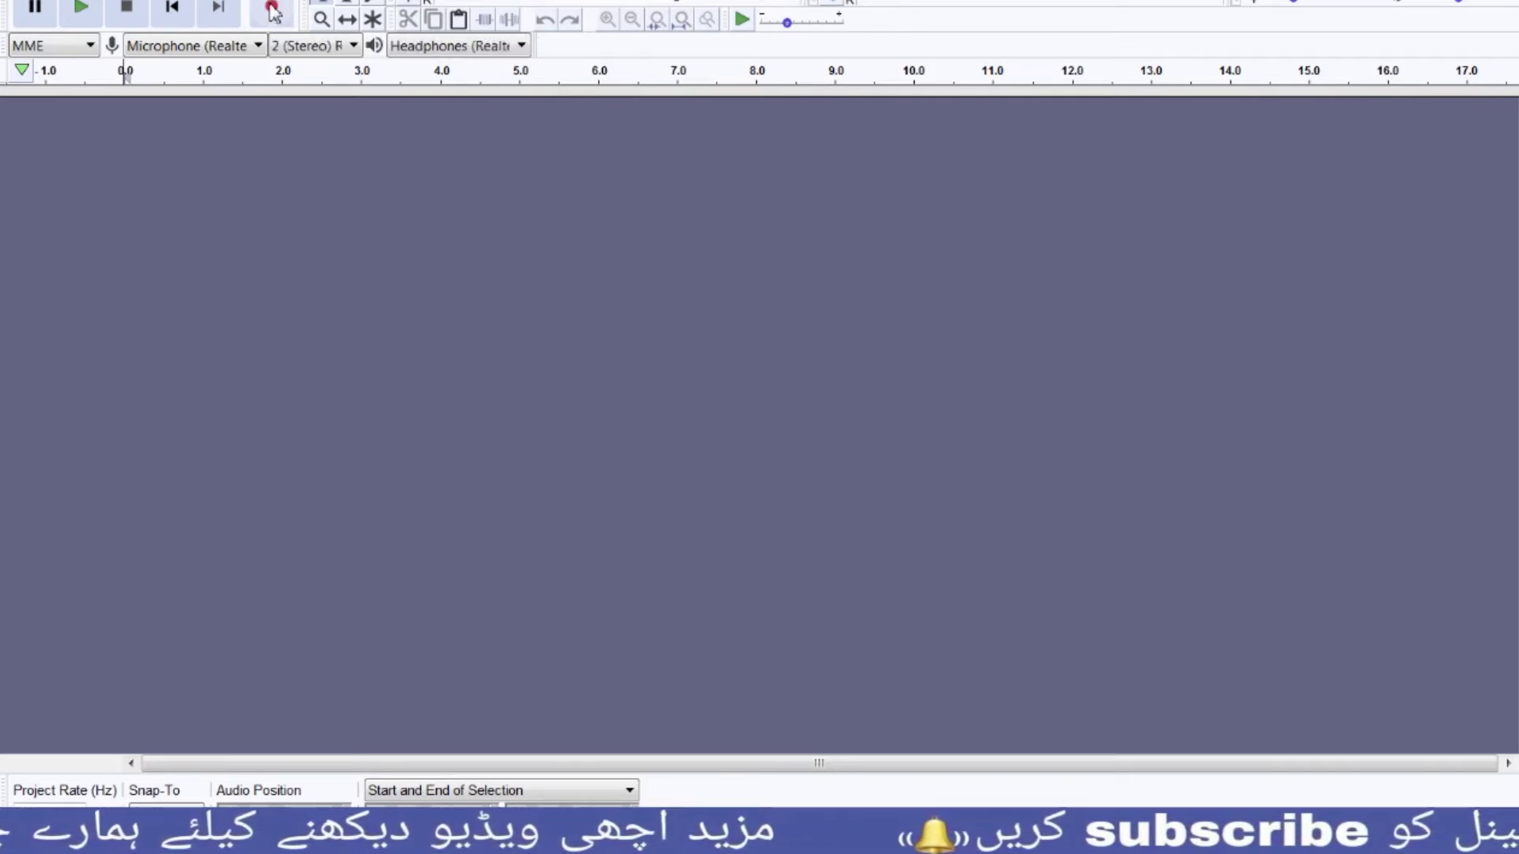
- Record about 21 seconds of speech from the microphone into a new stereo track
left_click(273, 10)
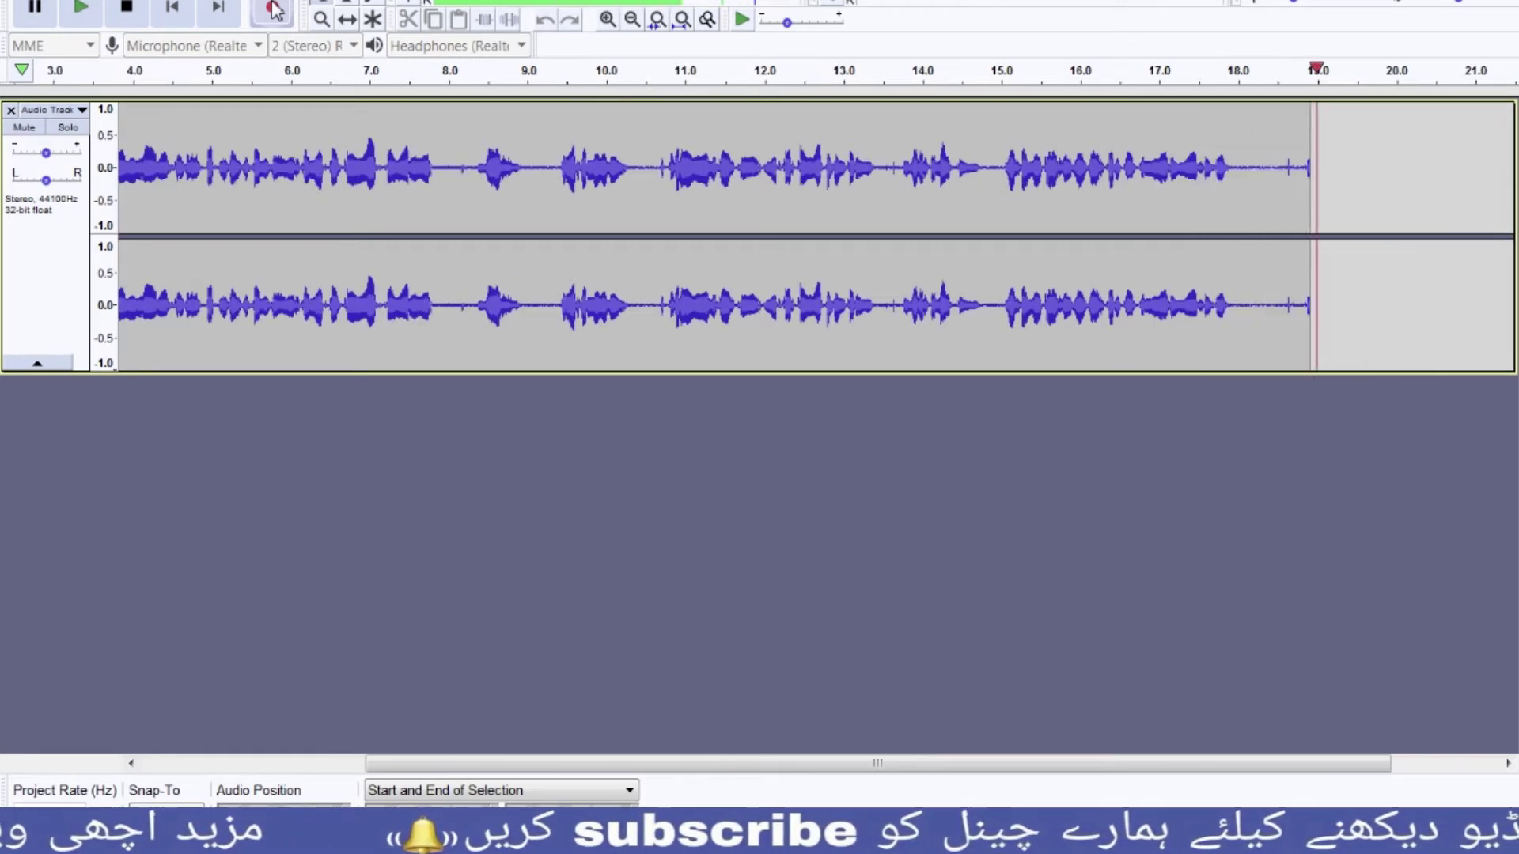
left_click(125, 17)
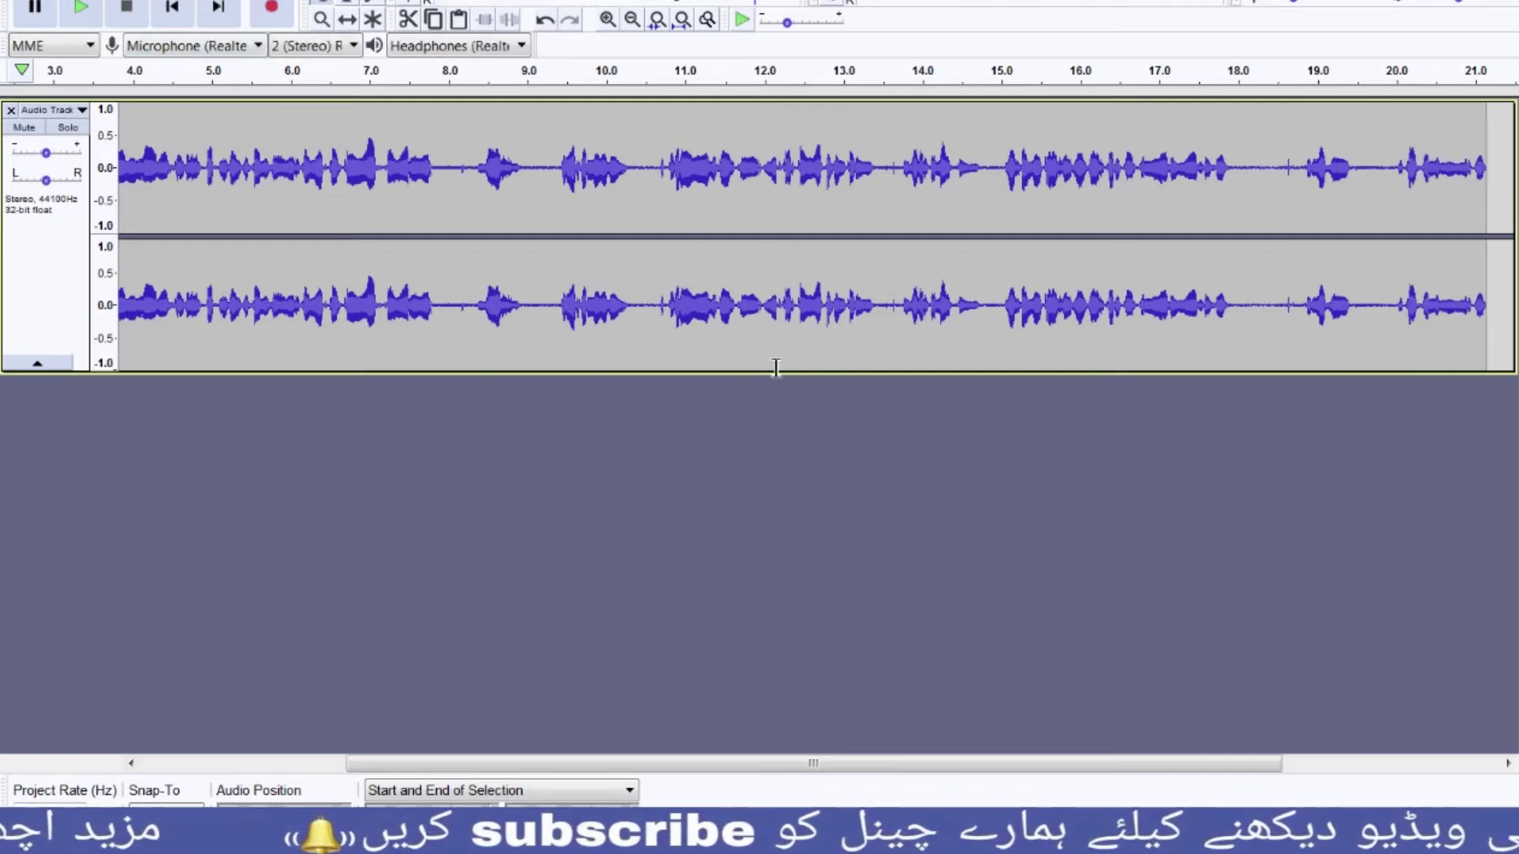
- Play back the recording from its start and pause at about 5.6 seconds
left_click_drag(885, 770, 473, 766)
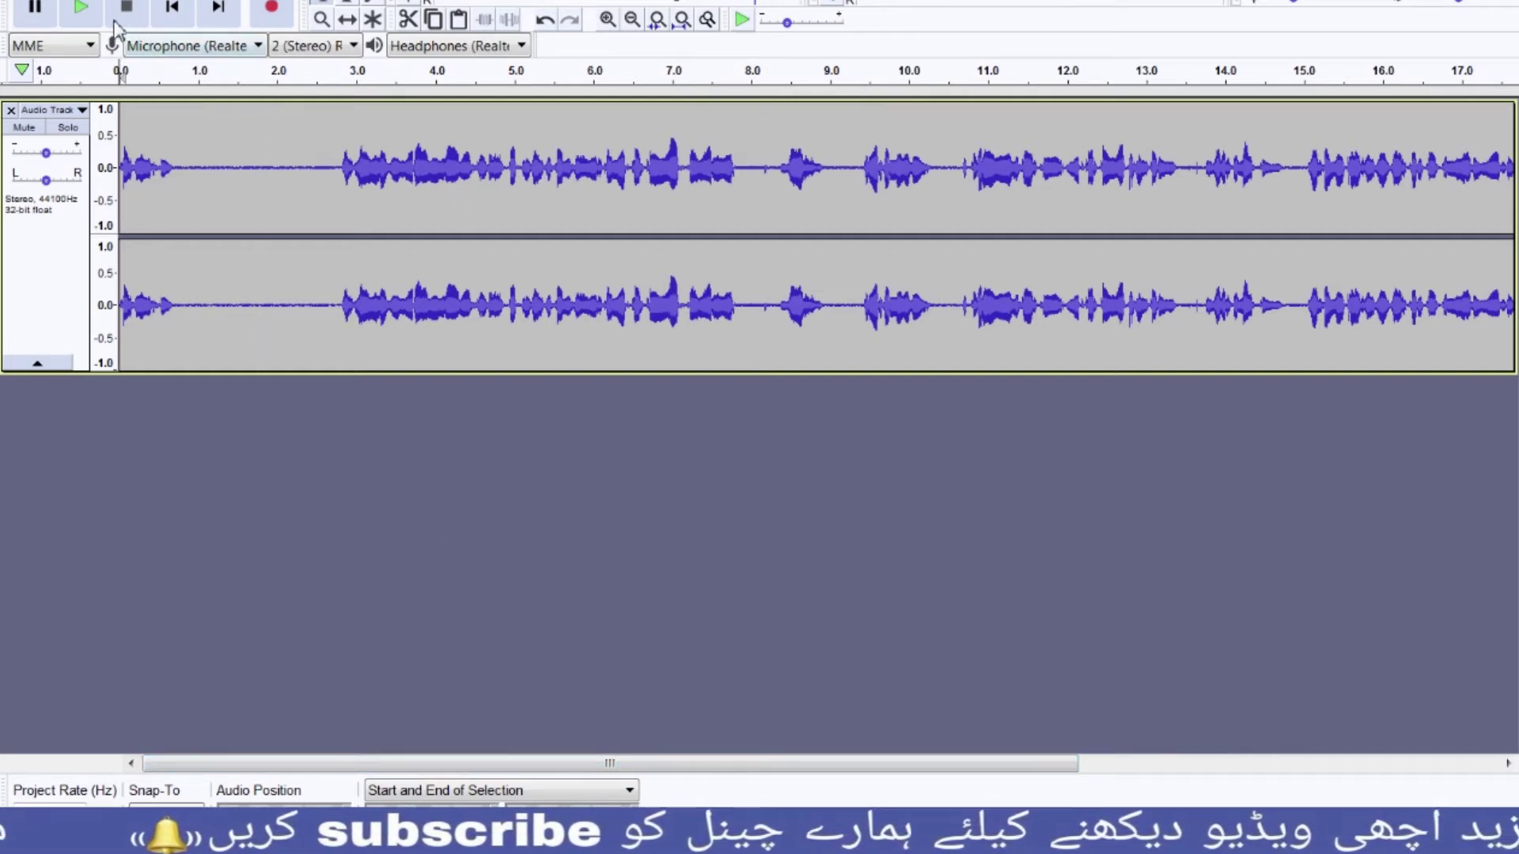
left_click(83, 11)
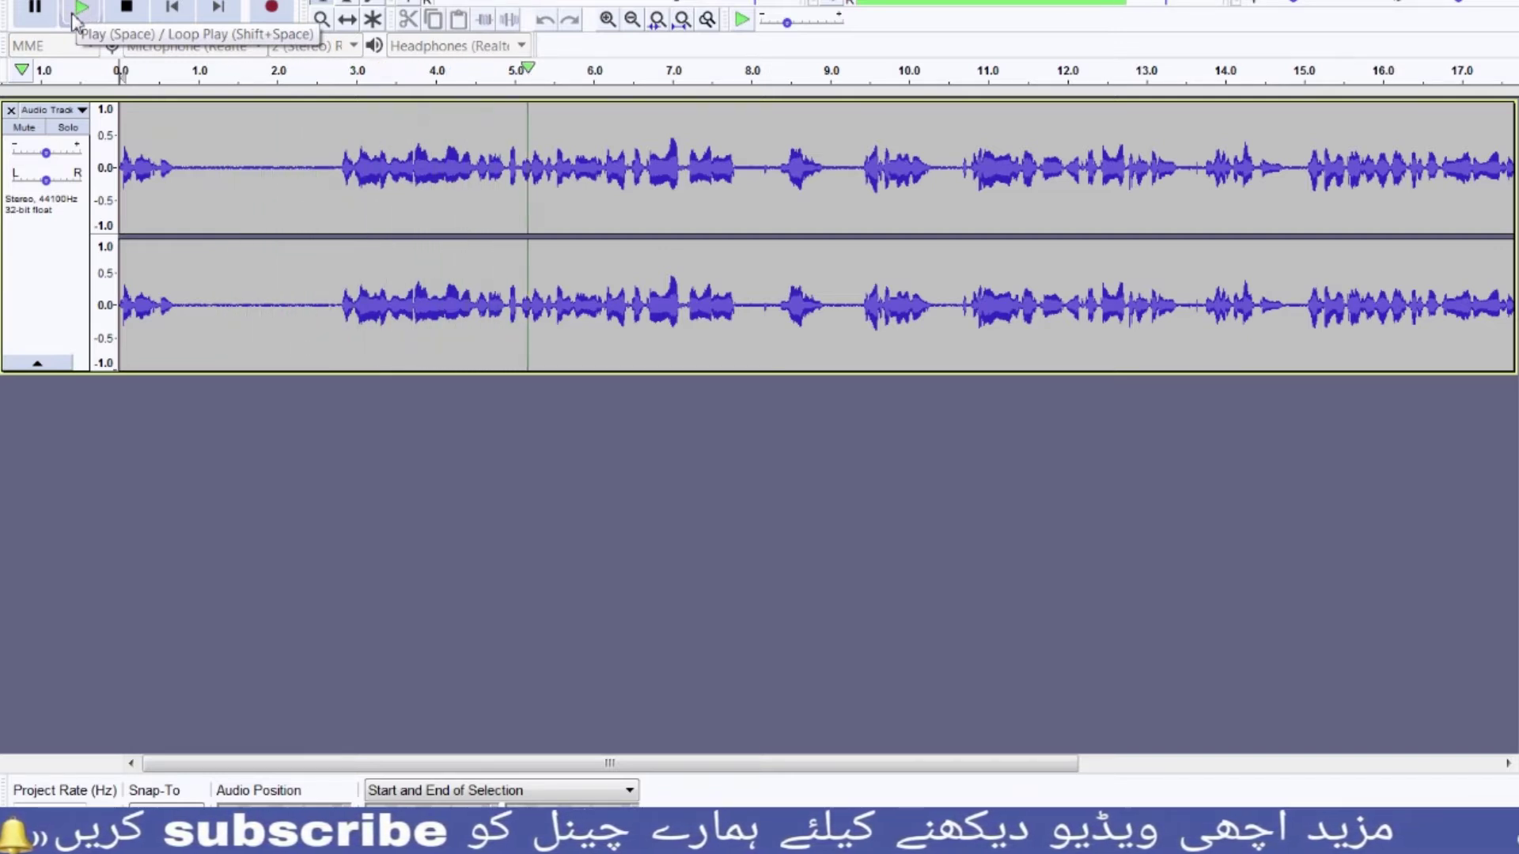
left_click(75, 19)
left_click(75, 19)
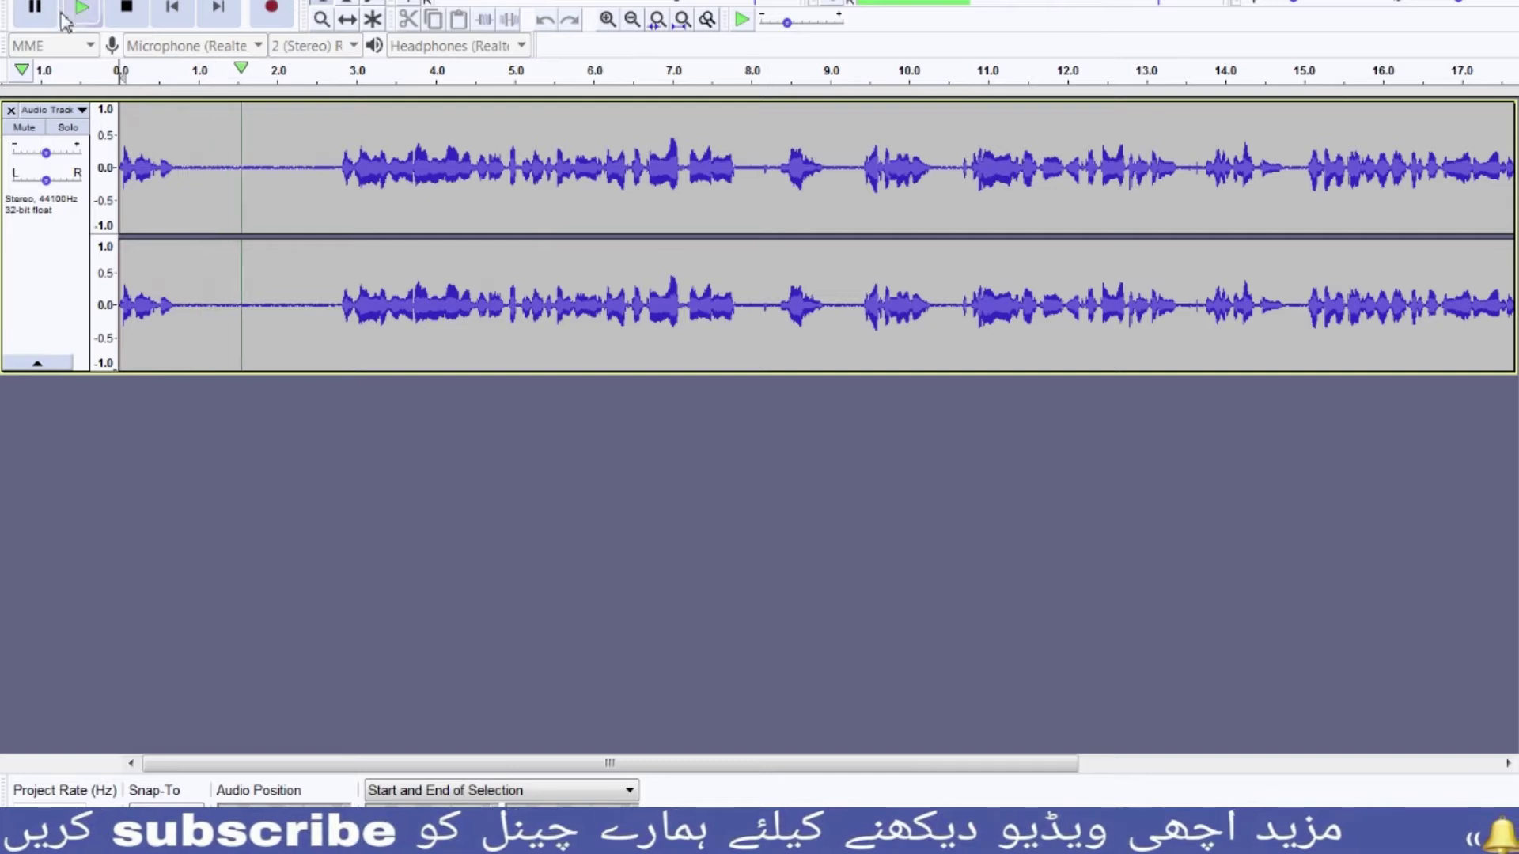
left_click(127, 8)
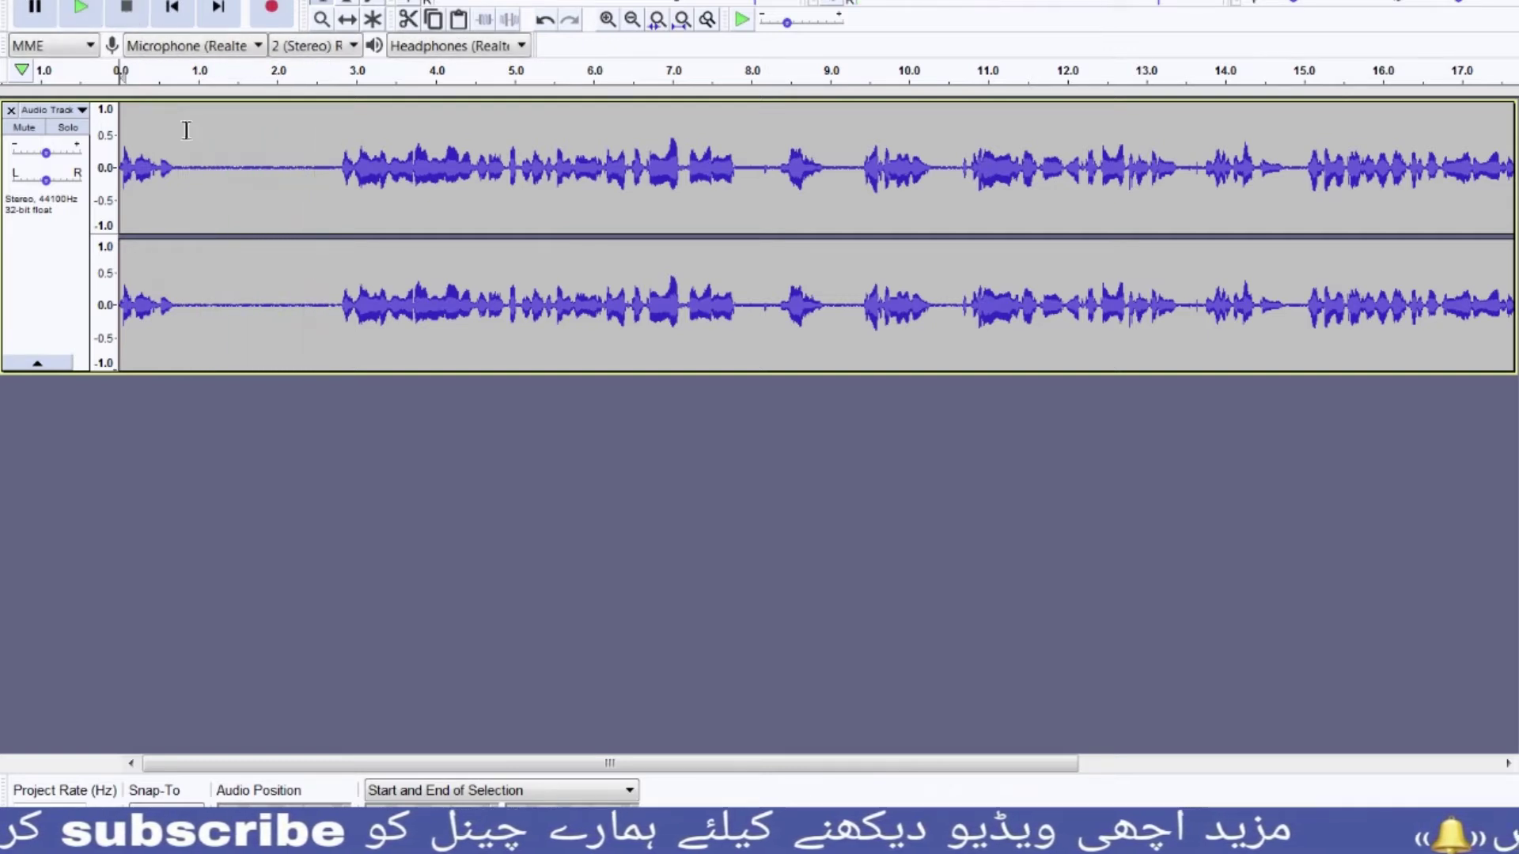
left_click(86, 19)
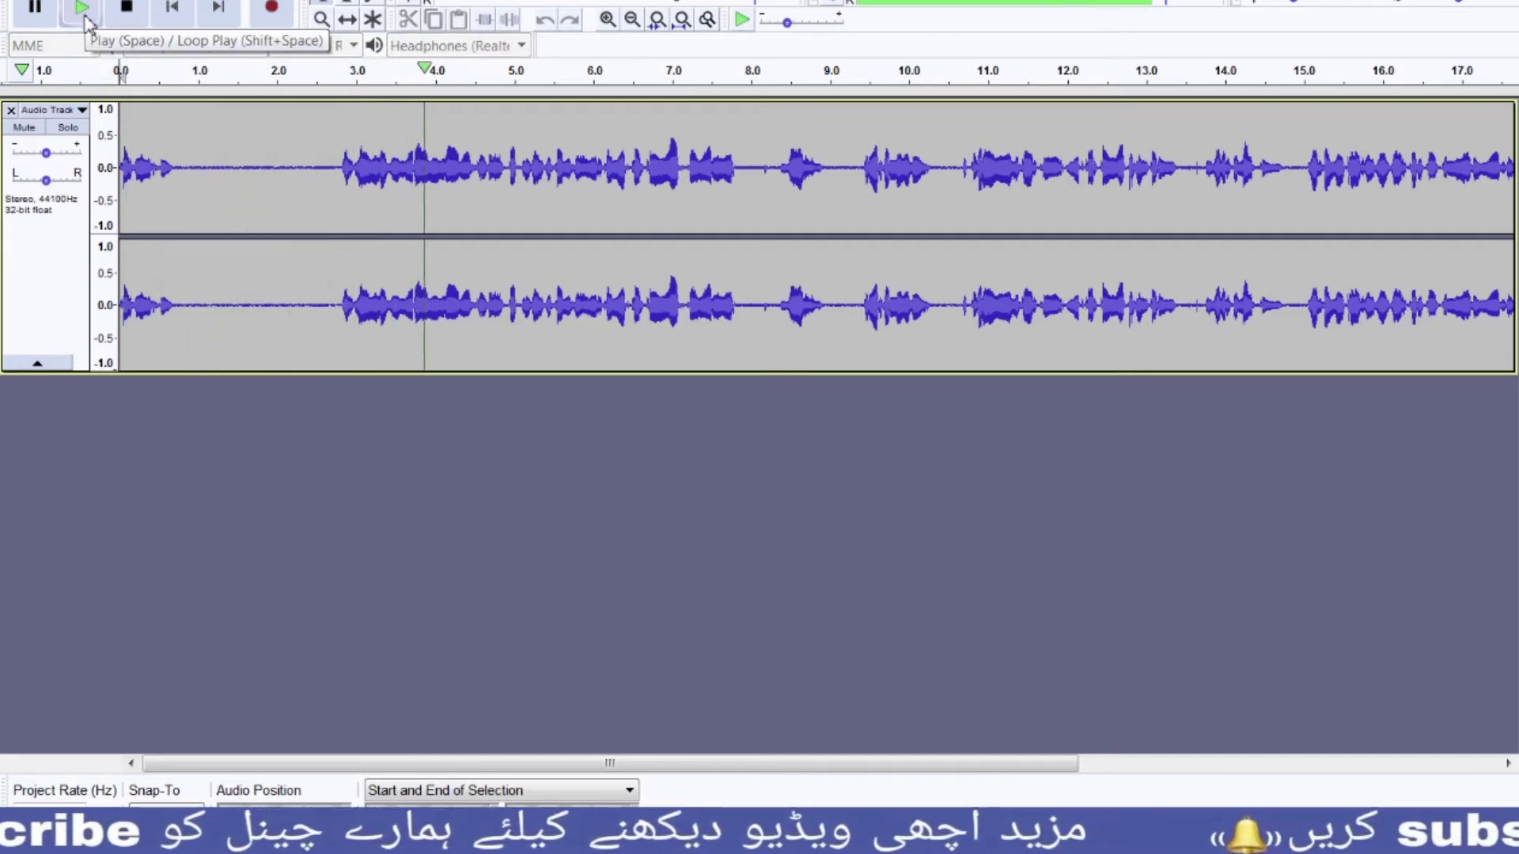
left_click(34, 8)
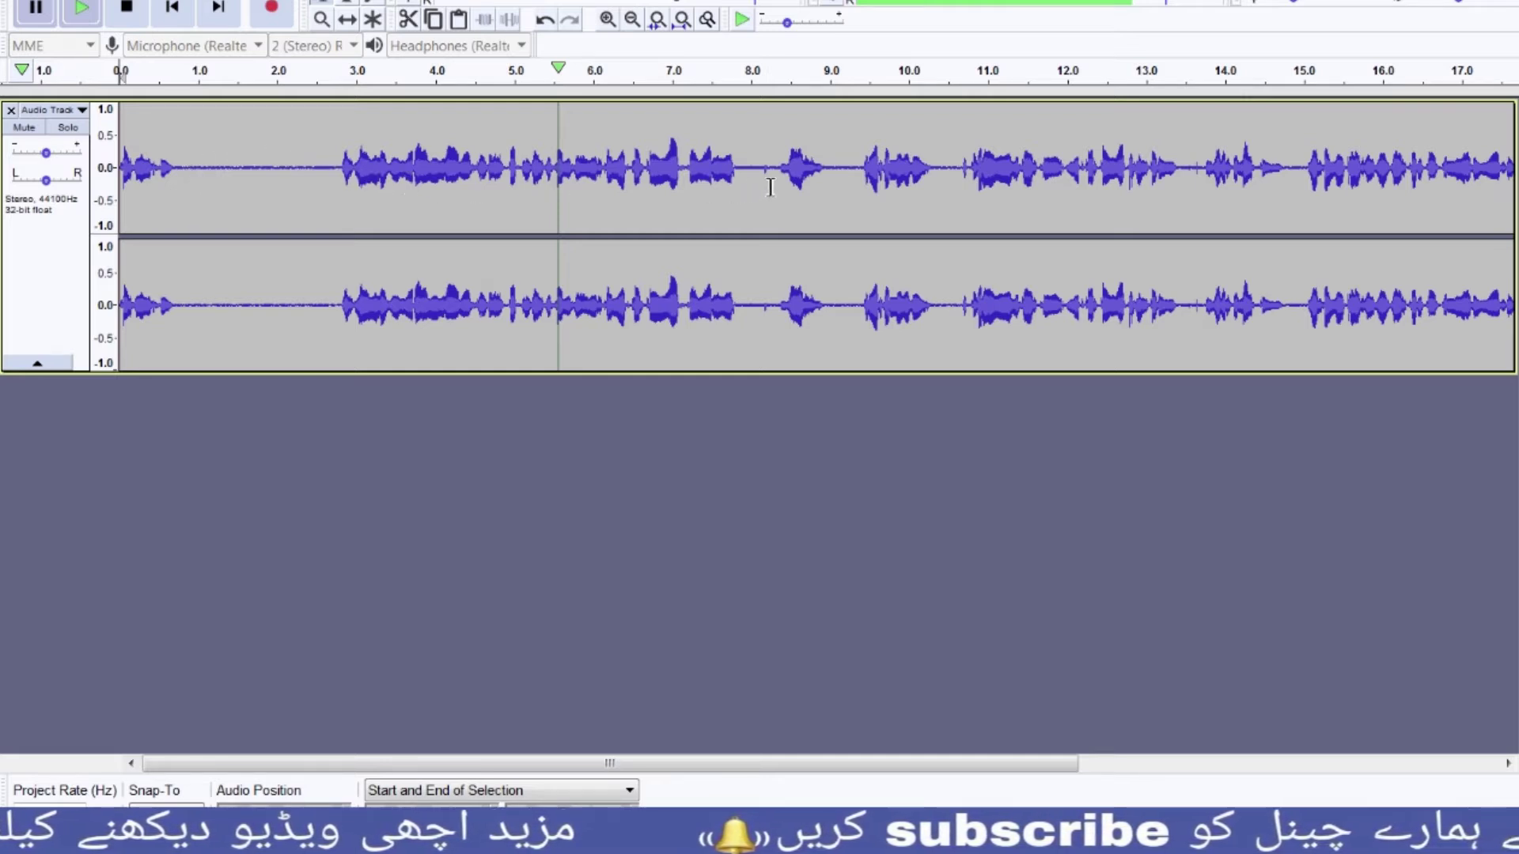
- Select the silent stretch from about 0.80 to 2.78 seconds and capture it as the Noise Reduction profile
left_click(608, 20)
left_click(607, 19)
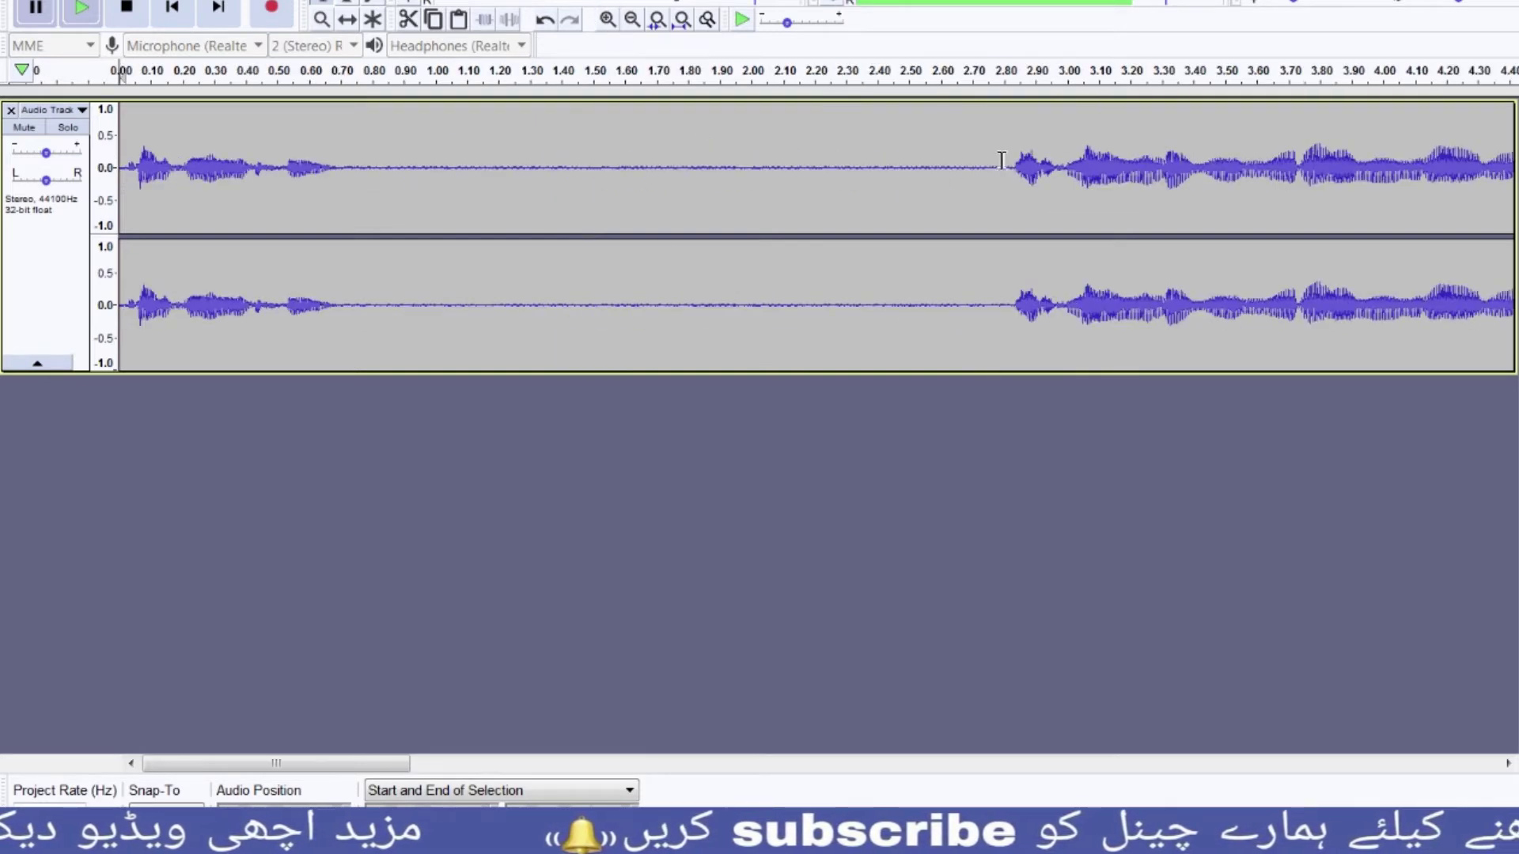
left_click_drag(1001, 161, 372, 202)
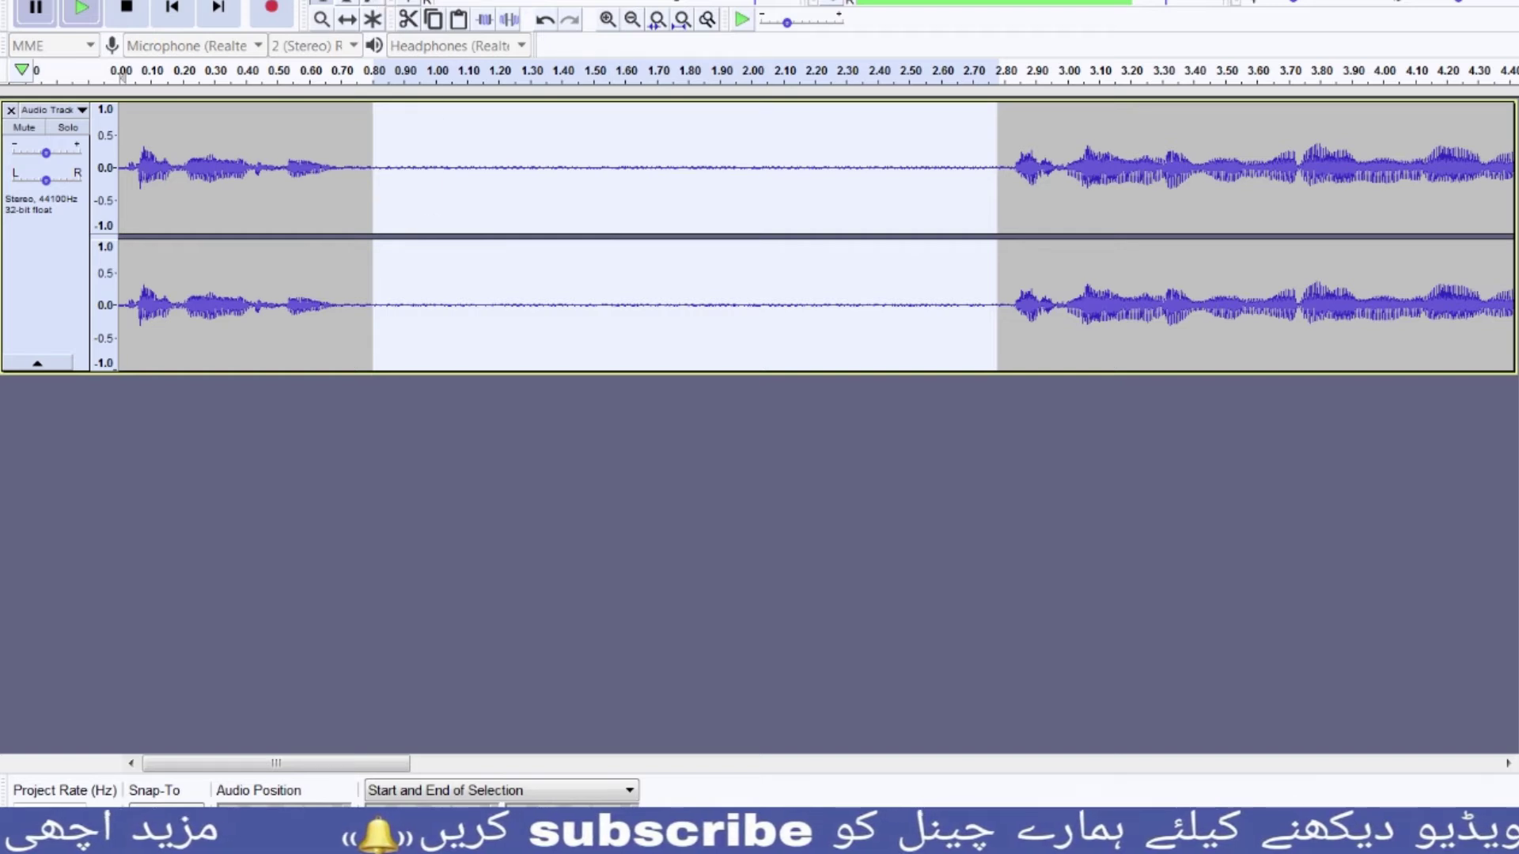
left_click(411, 2)
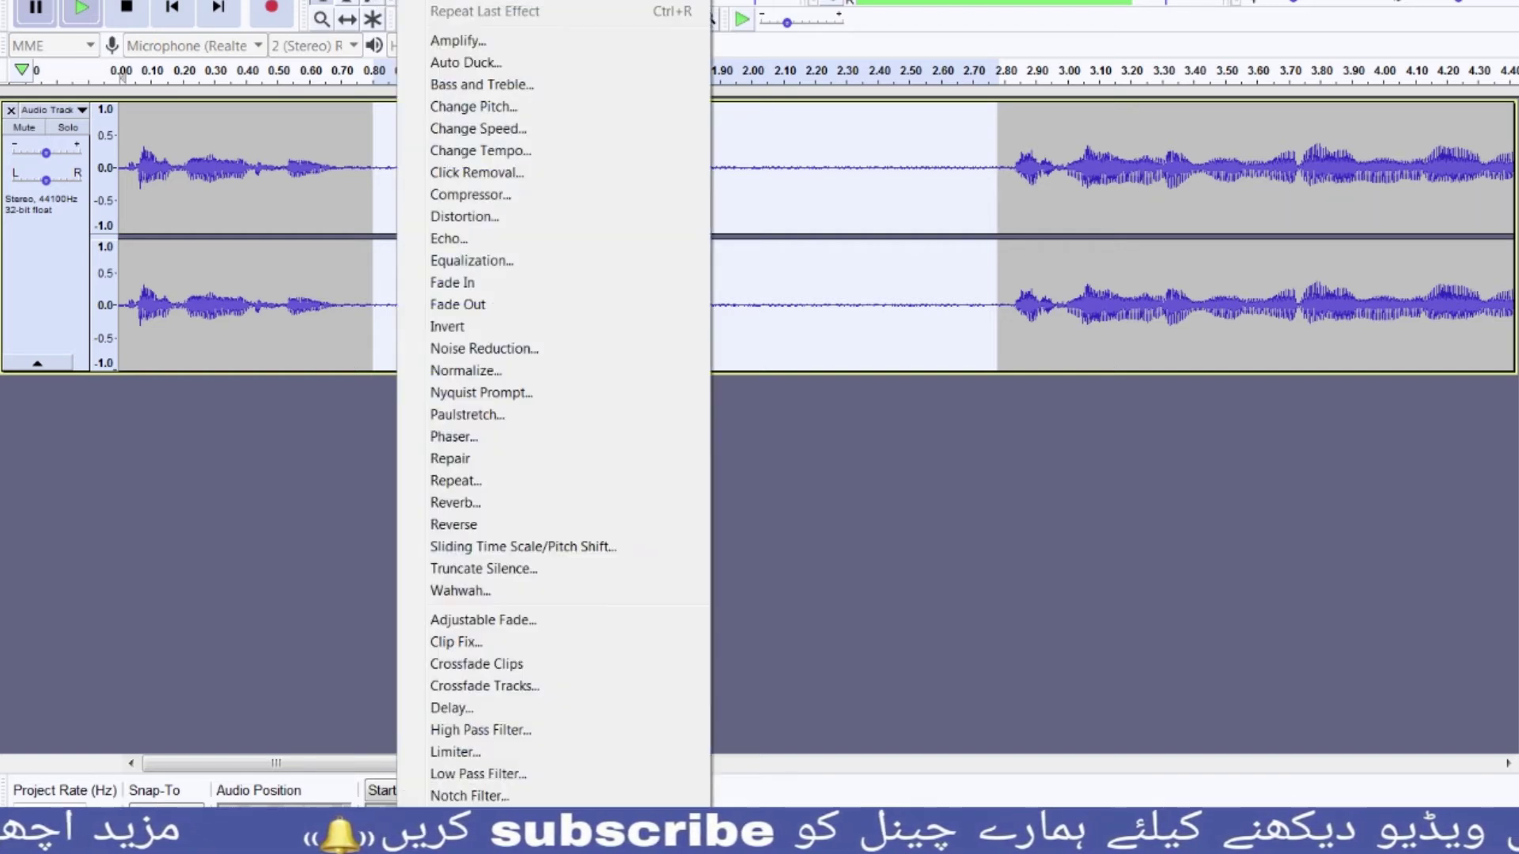
left_click(468, 348)
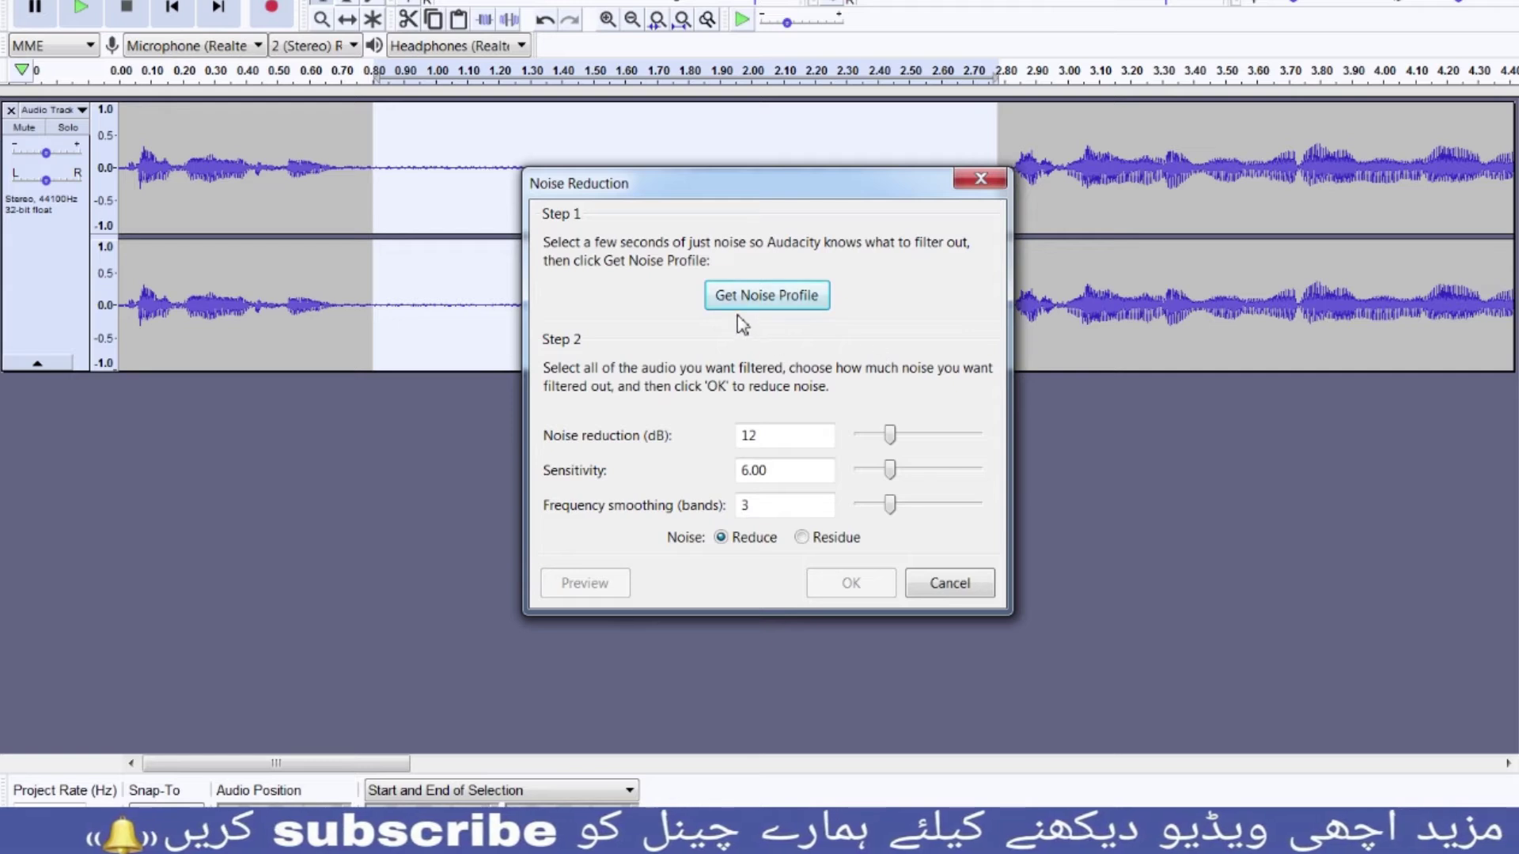
left_click(796, 305)
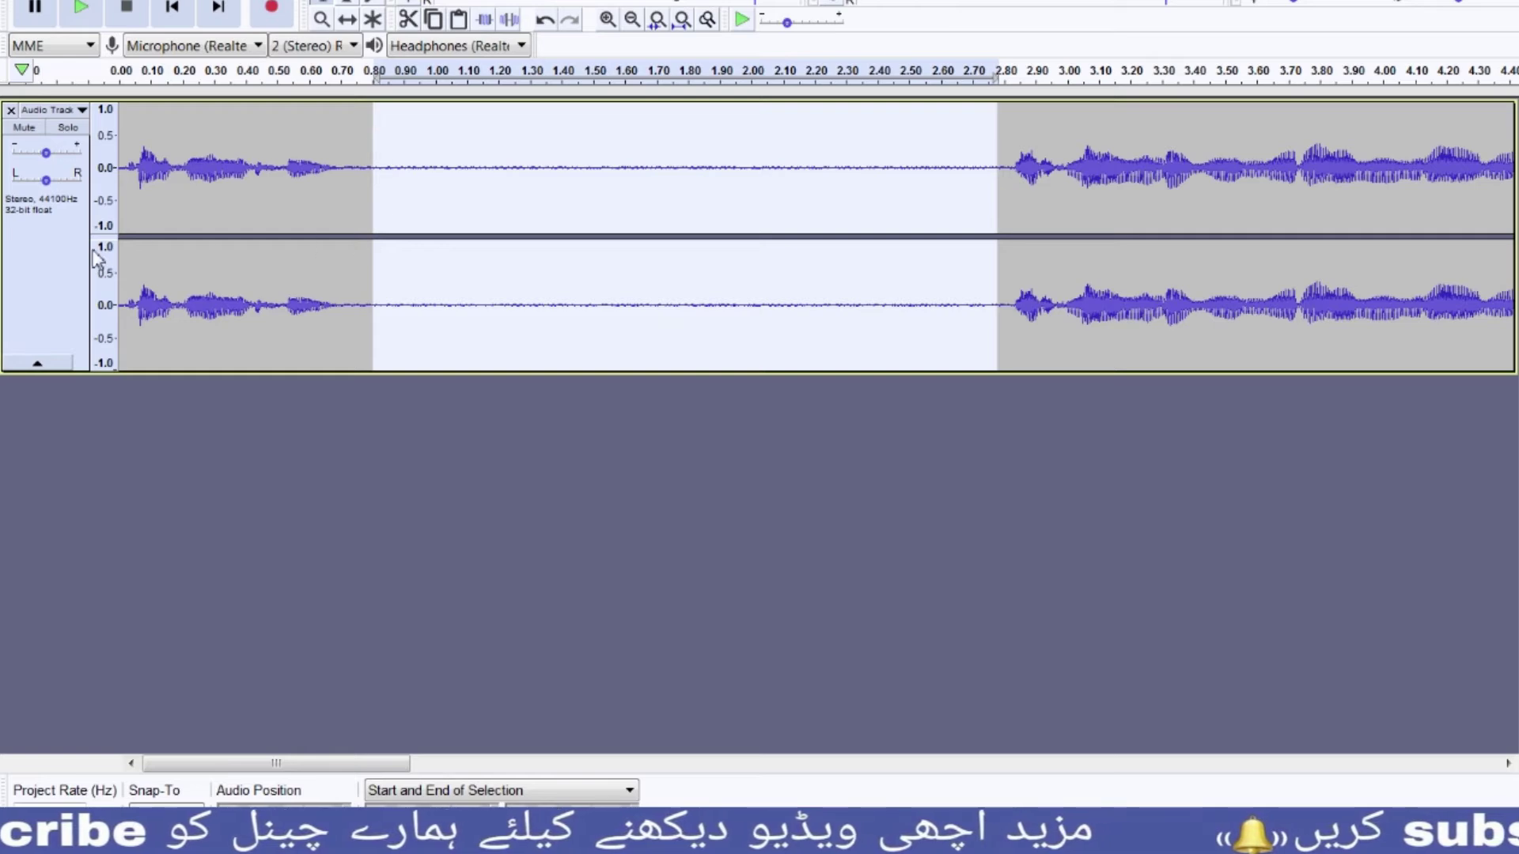
- Apply Noise Reduction to the whole track with 12 dB reduction, sensitivity 6.00 and 3 frequency smoothing bands
double_click(283, 204)
double_click(288, 200)
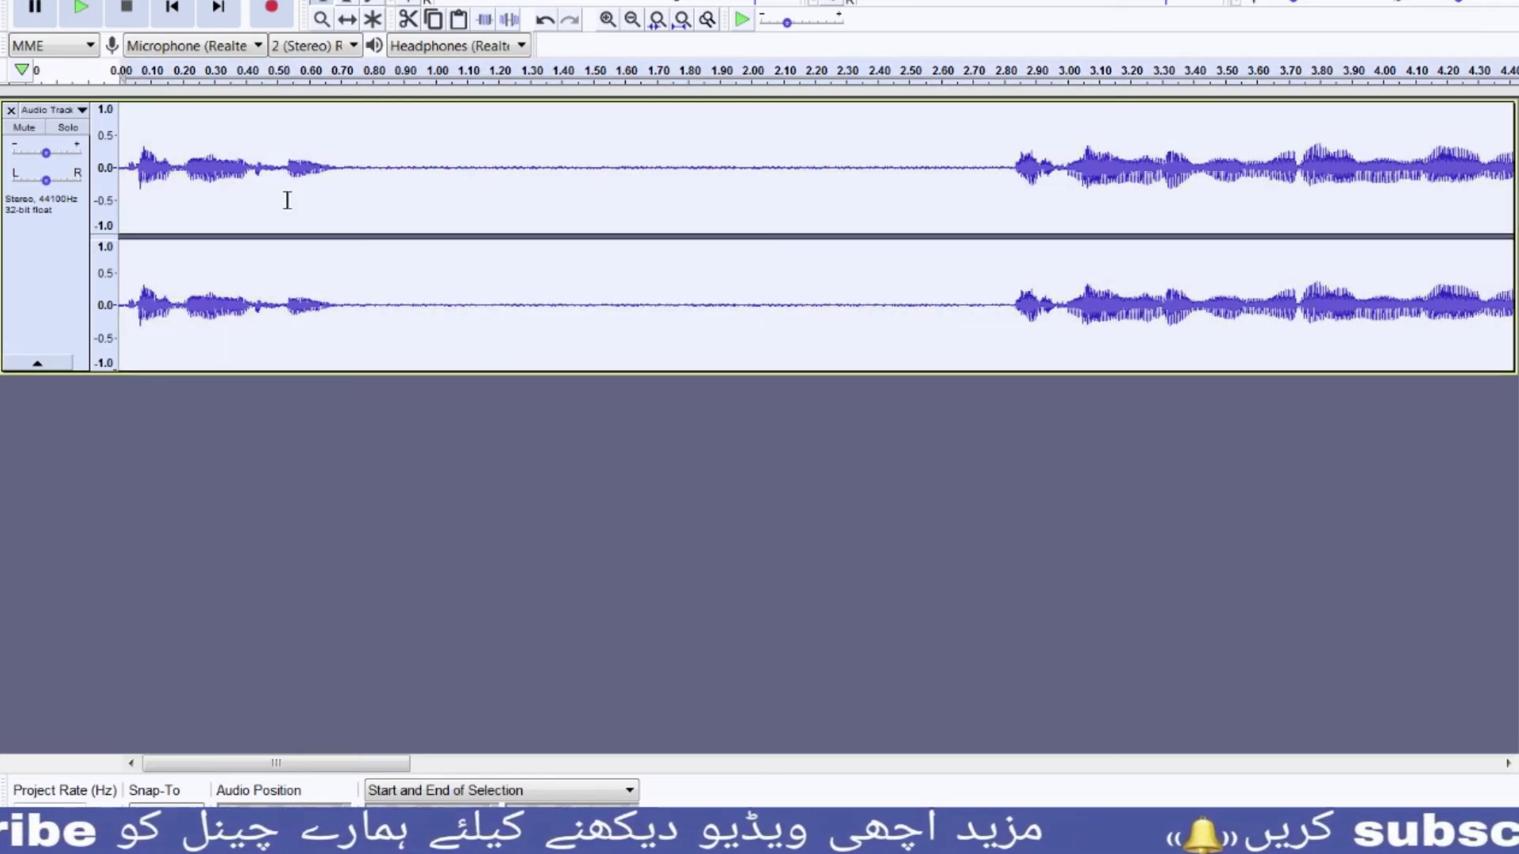
left_click(313, 267)
left_click(64, 275)
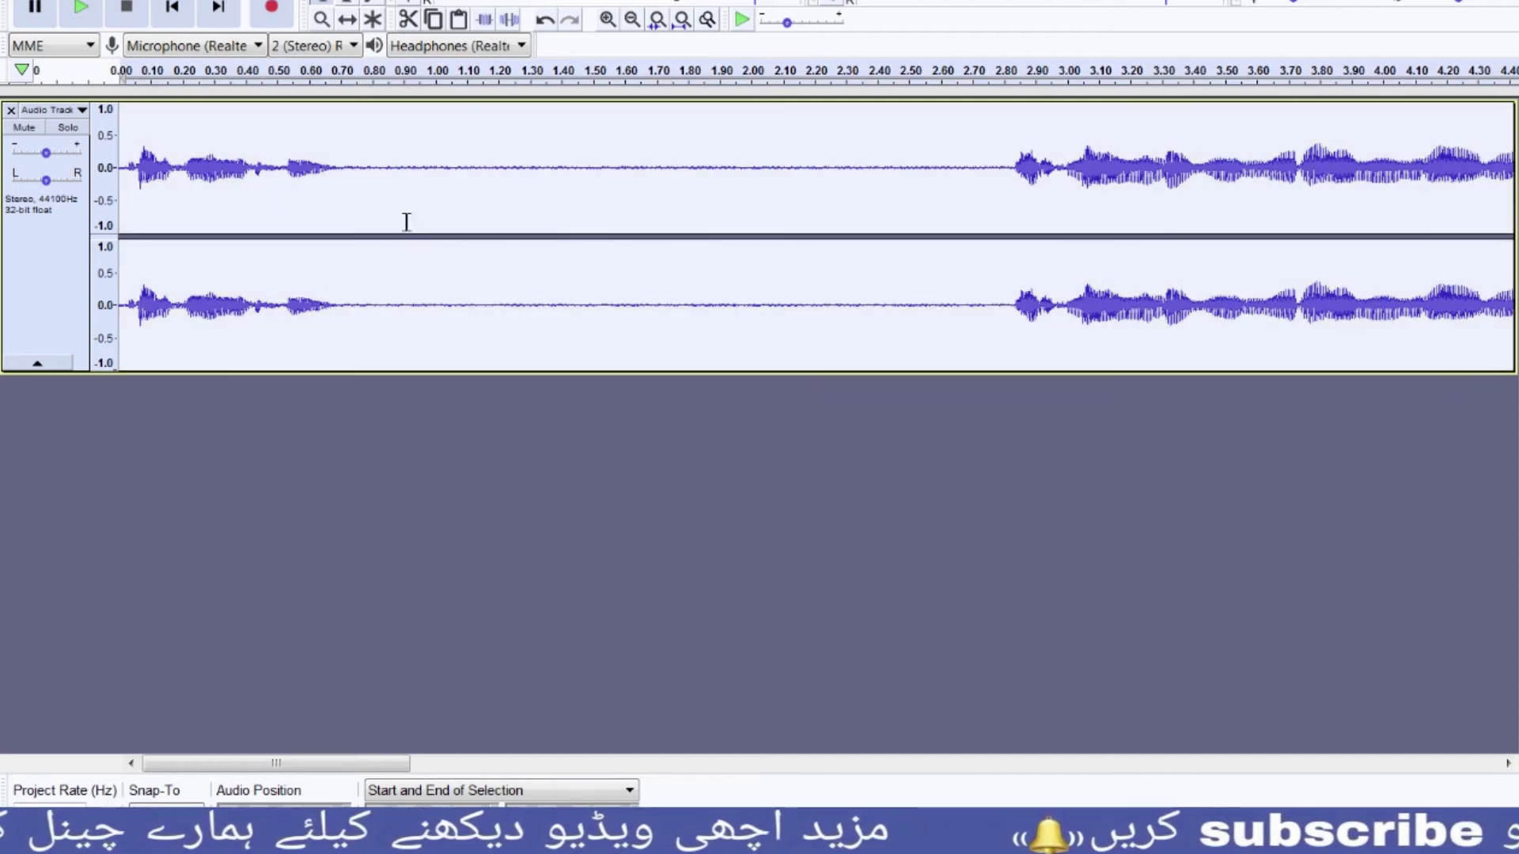
left_click(412, 2)
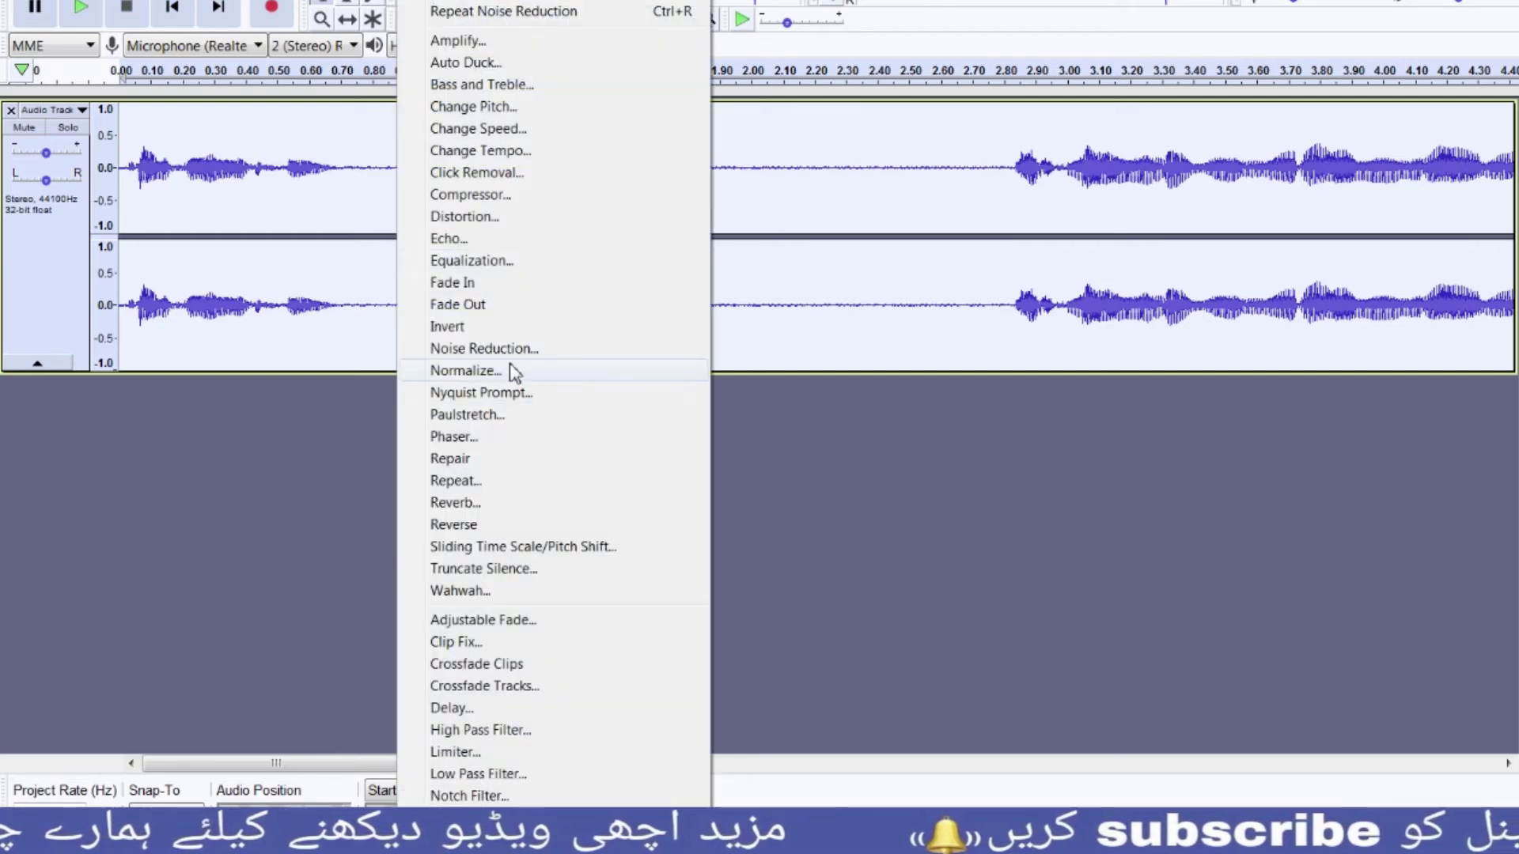
left_click(498, 350)
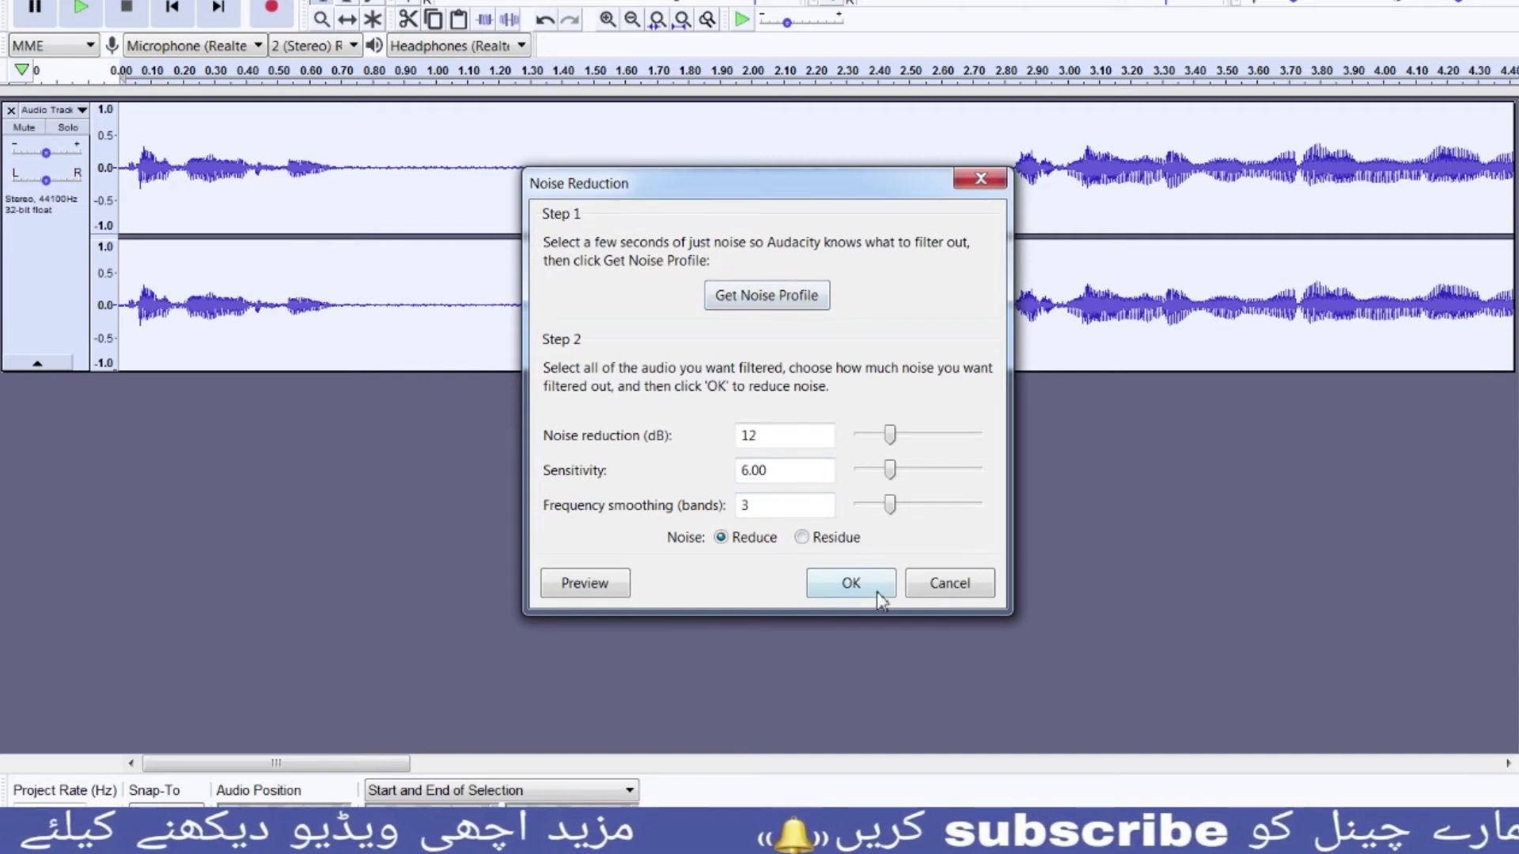
left_click(850, 583)
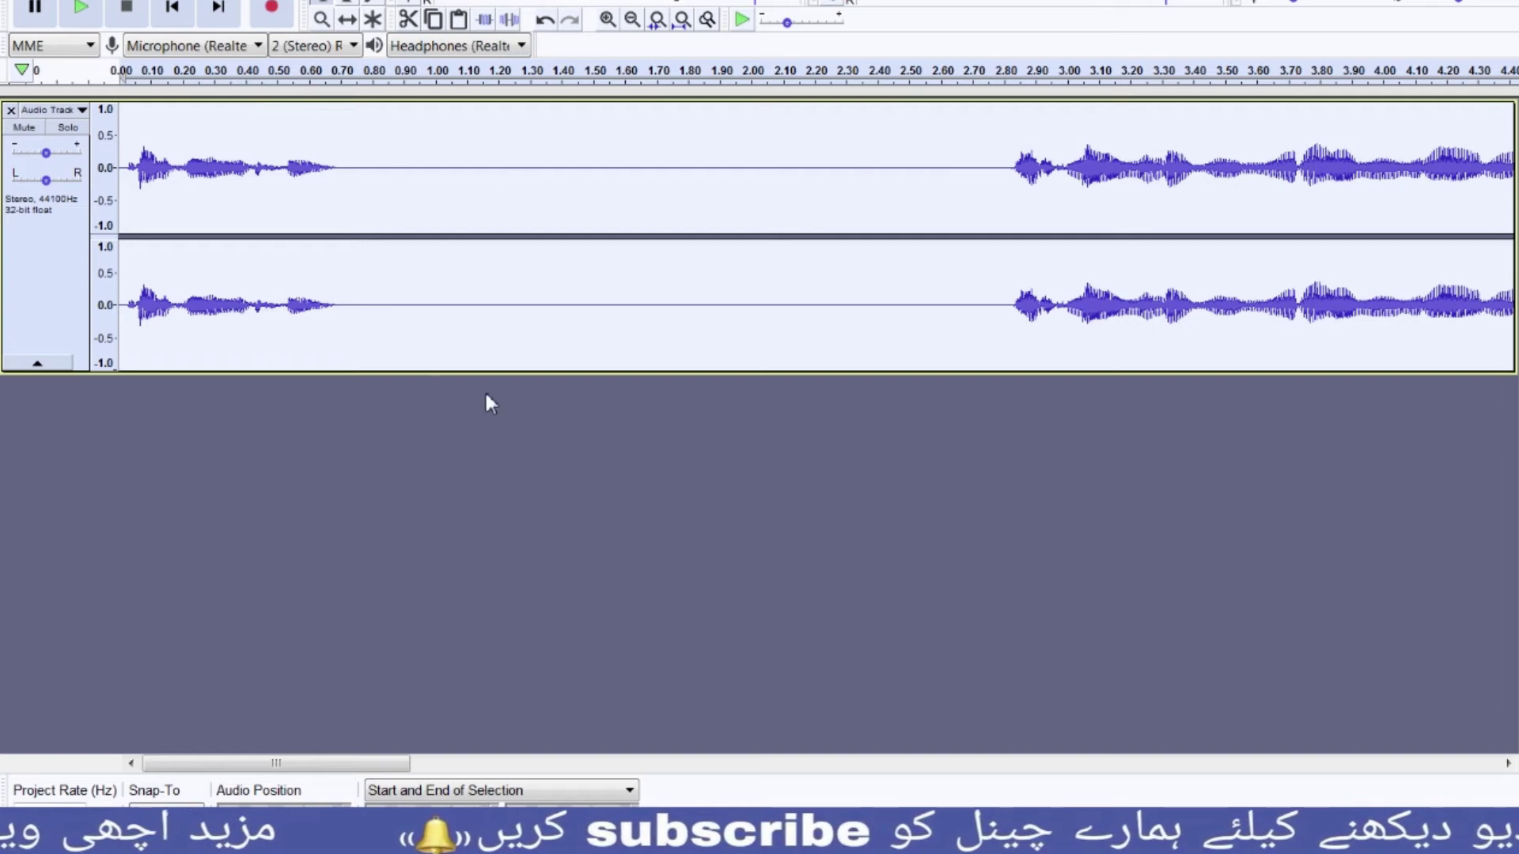
- Play back the noise-reduced recording from the start to check the sound, pausing at about 0.58 seconds
left_click(82, 9)
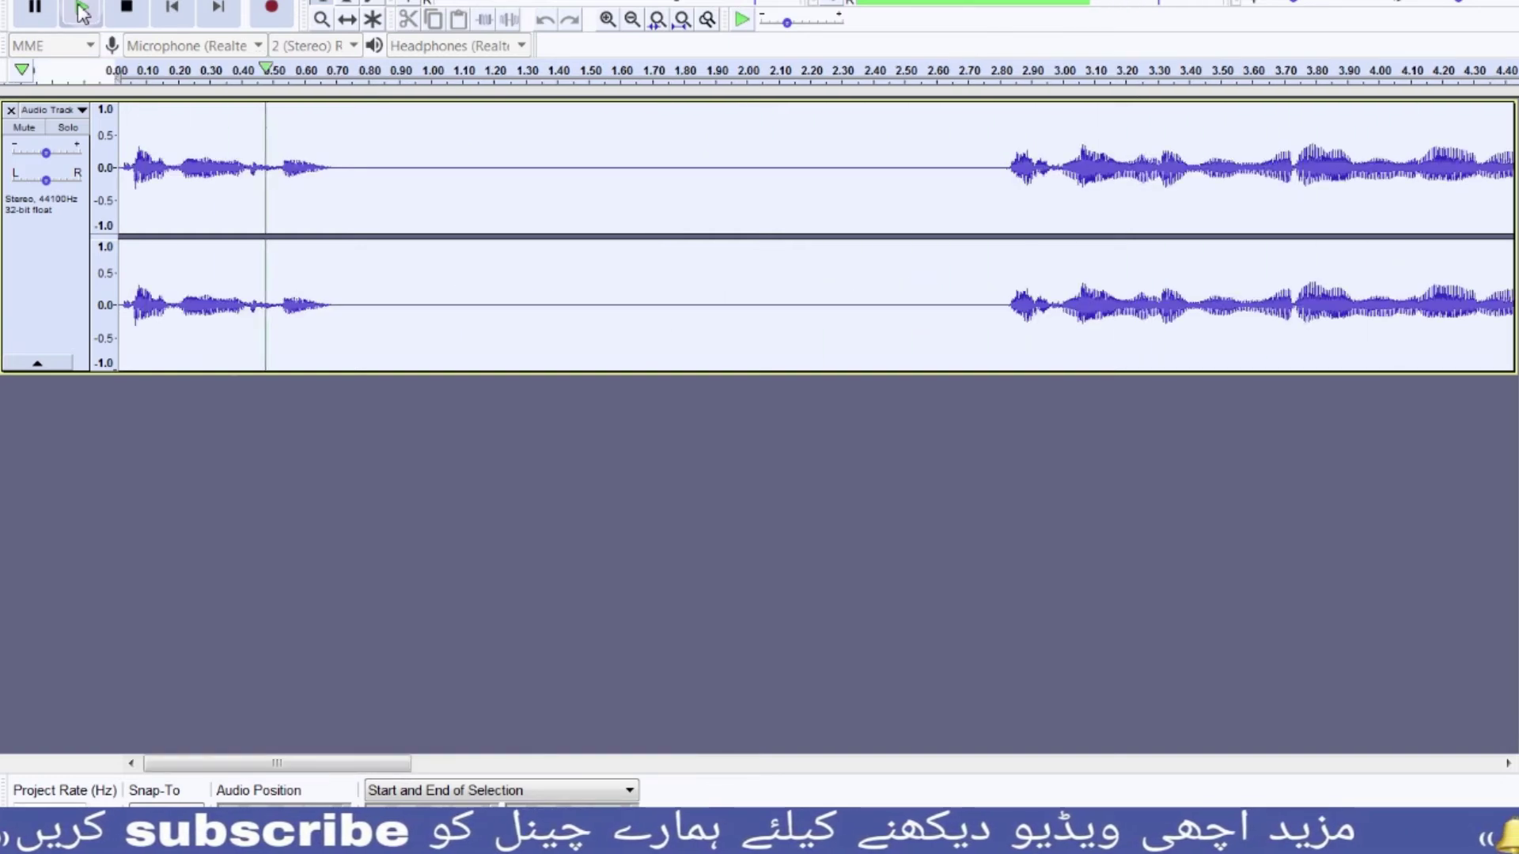
left_click(81, 10)
left_click(80, 11)
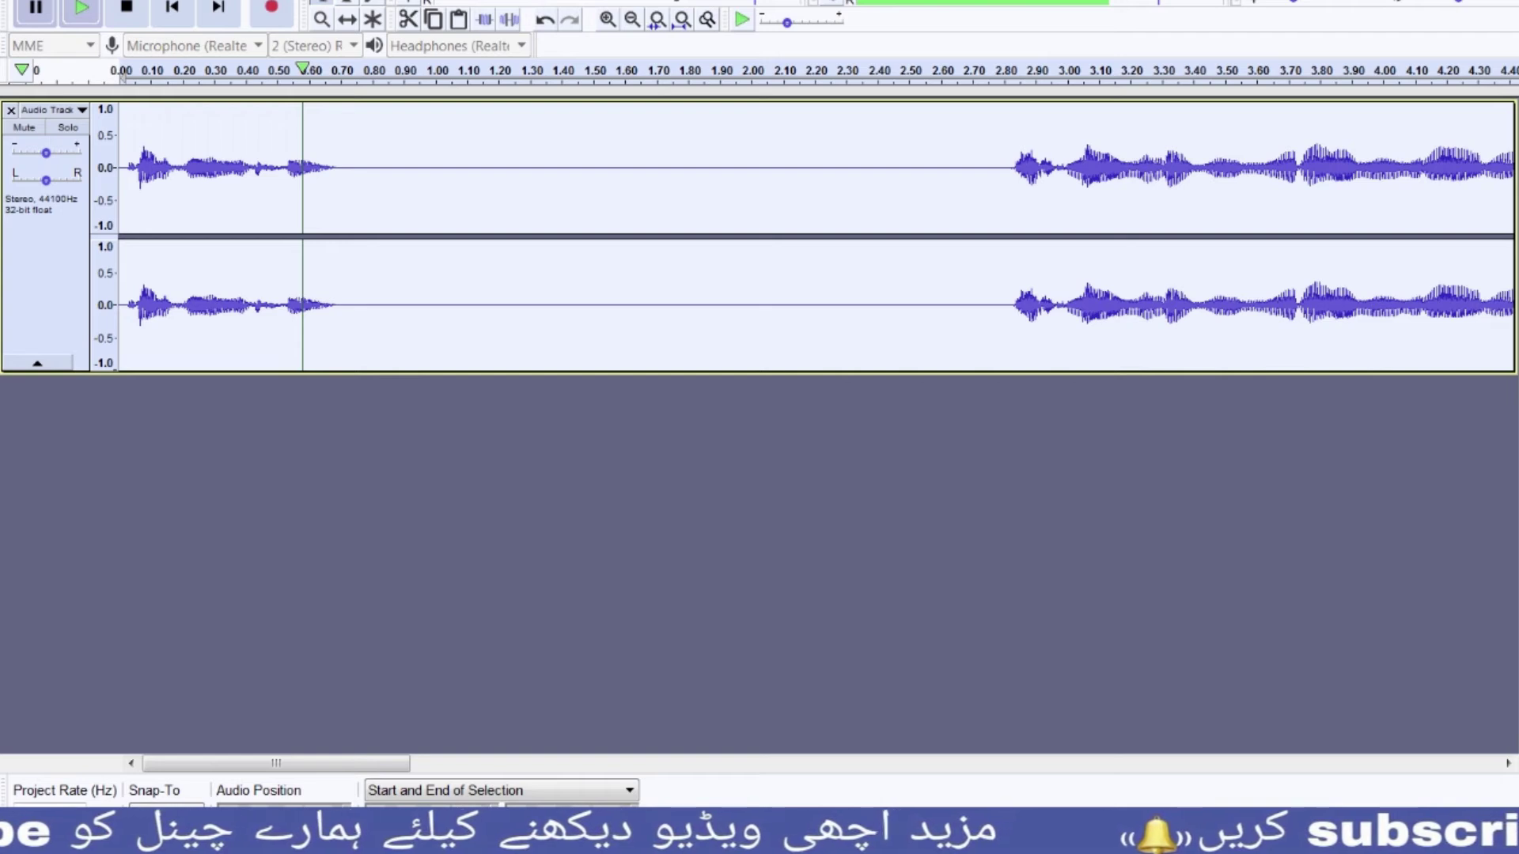
- Apply Equalization to the whole track using the Bass Boost curve, with the filter length at 4001
key("alt+c")
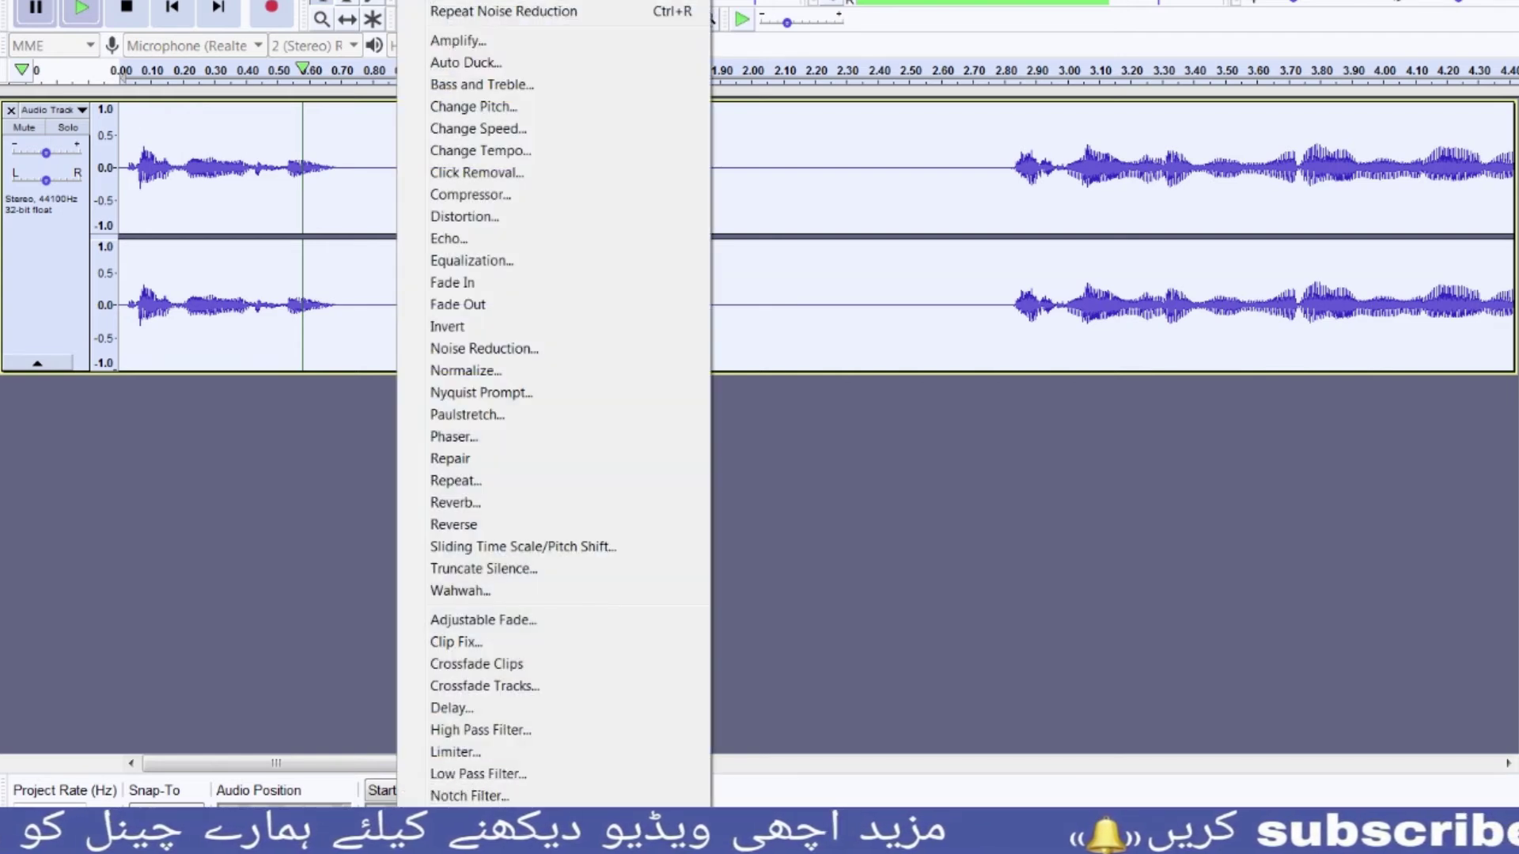
left_click(473, 260)
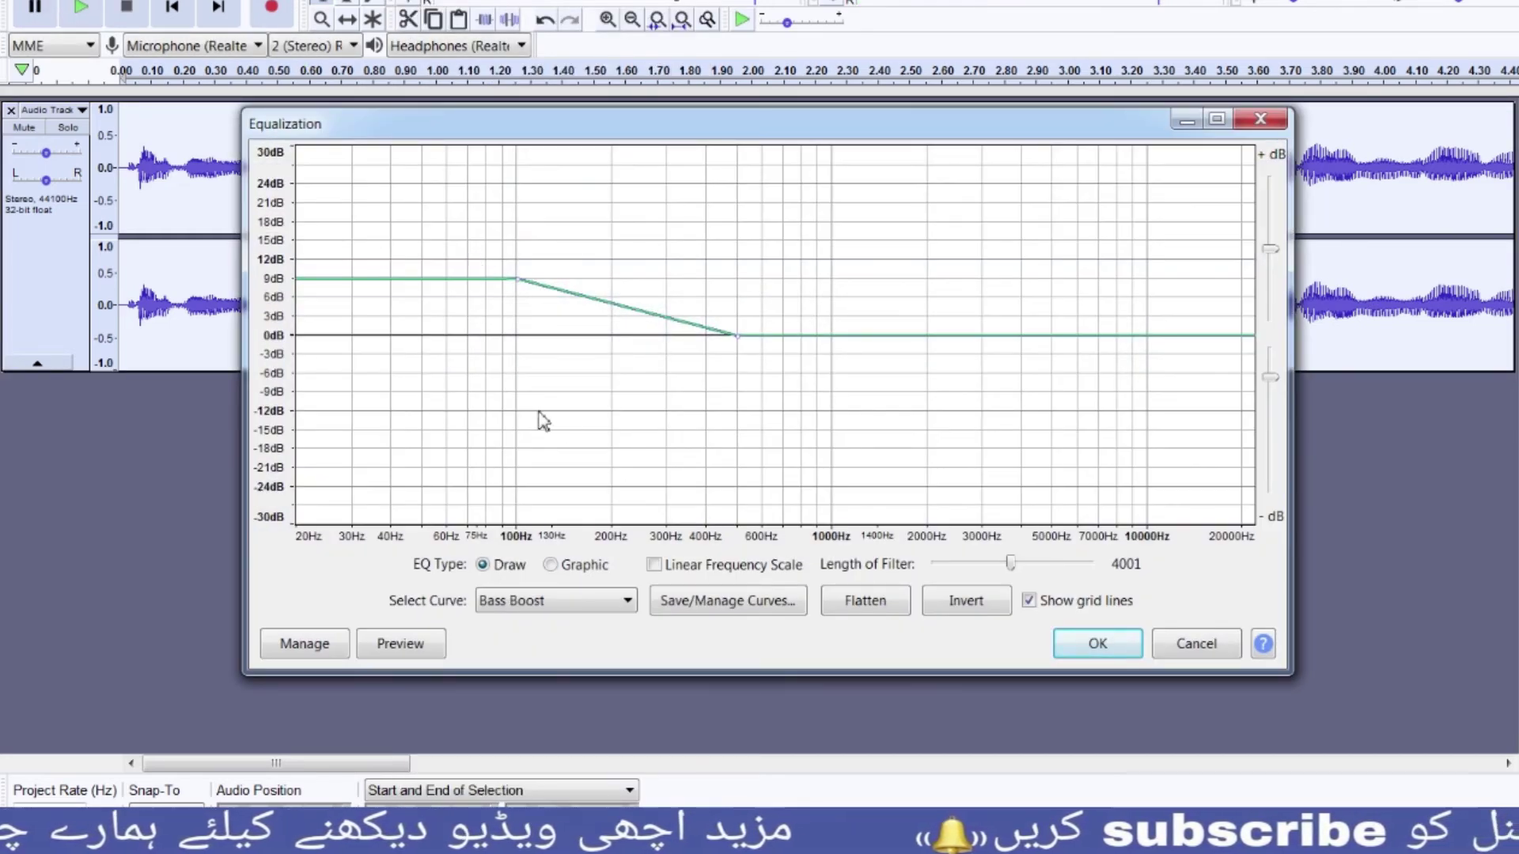
left_click(529, 601)
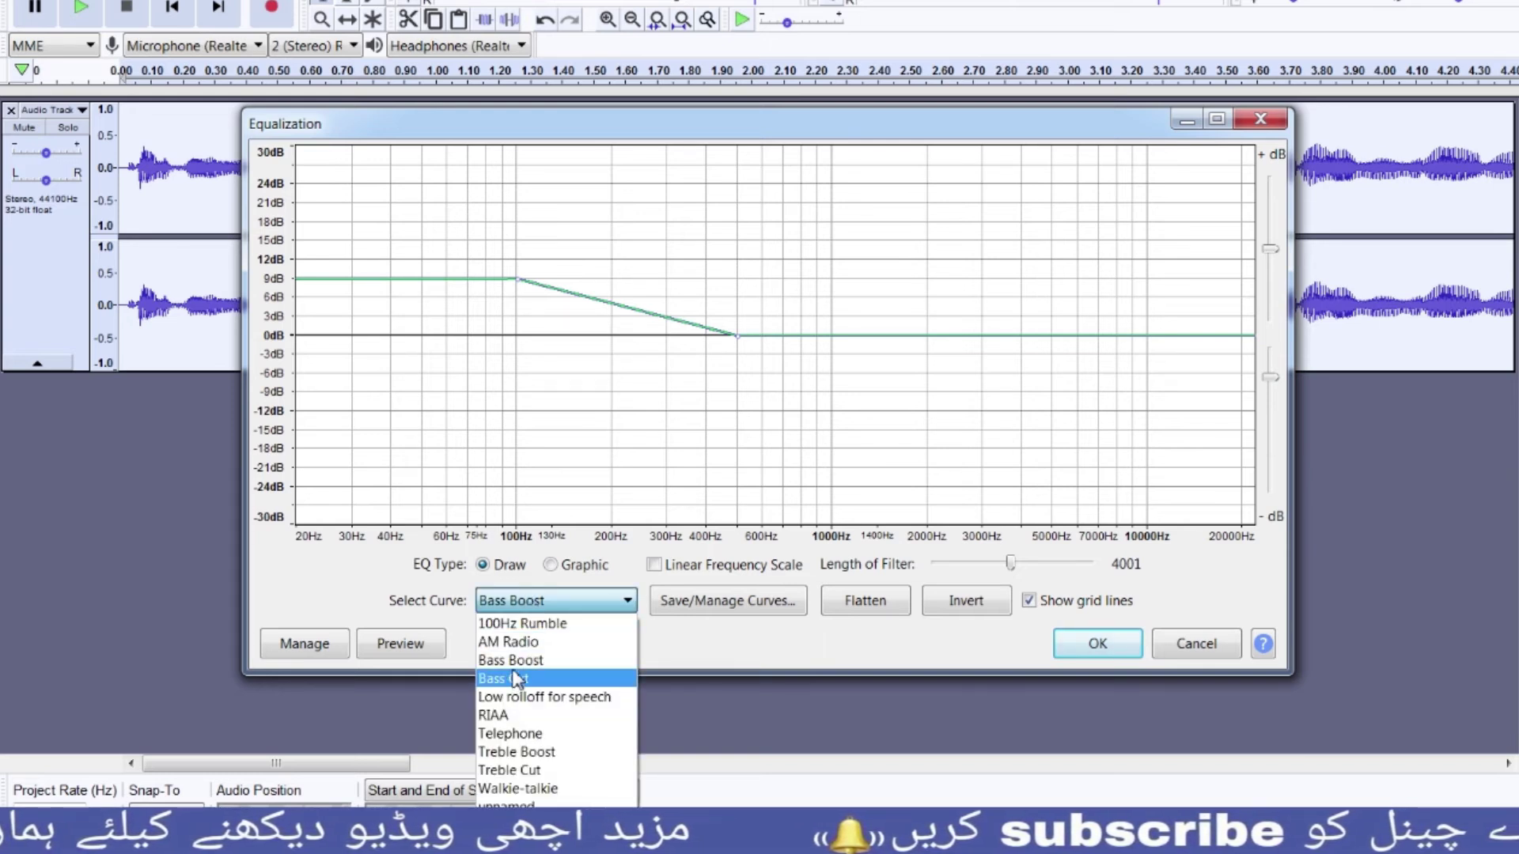
left_click(516, 659)
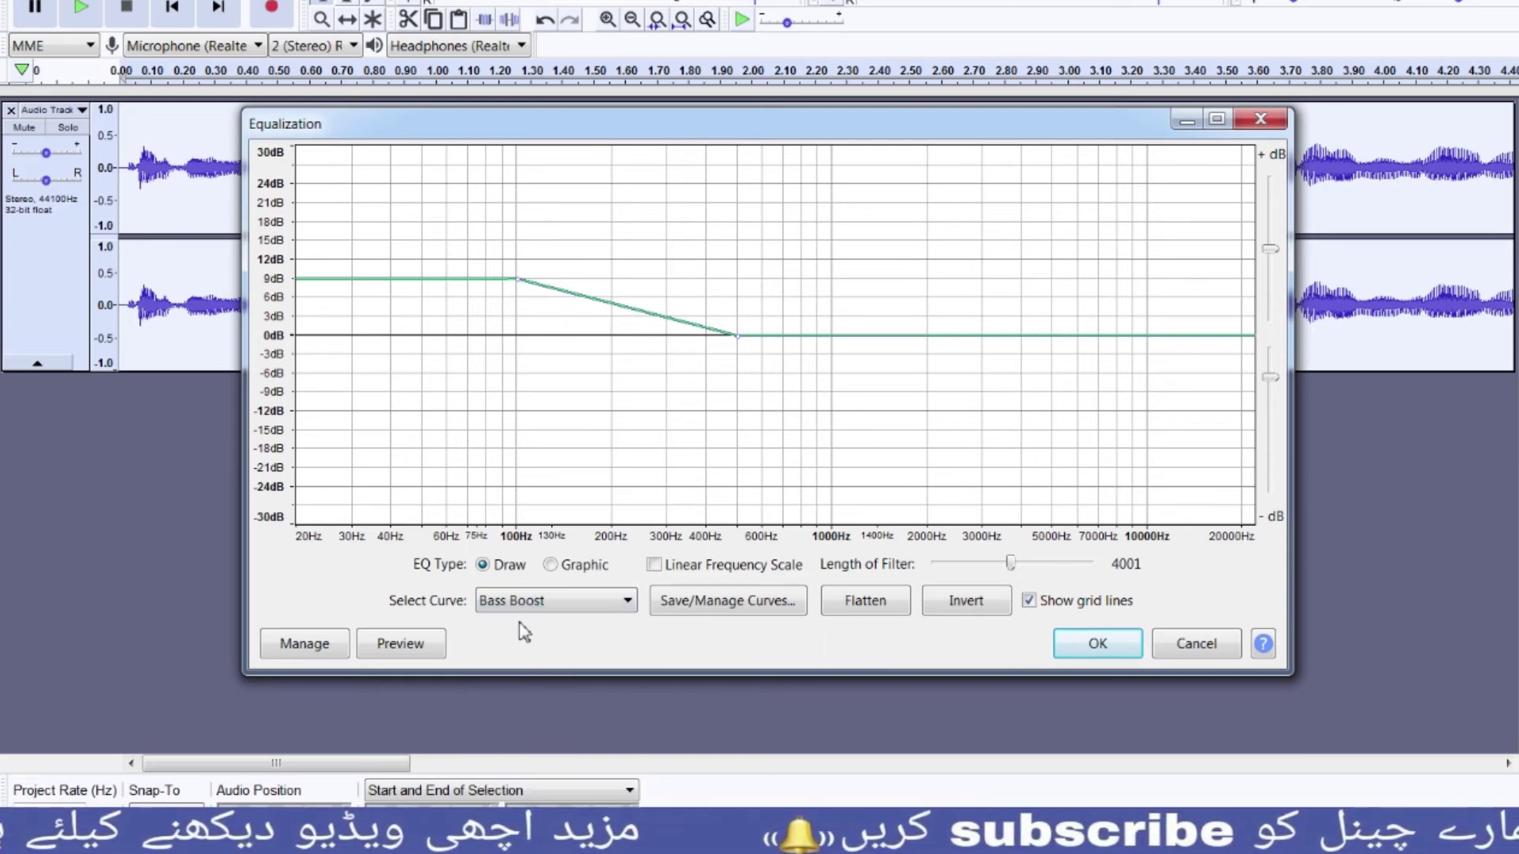
left_click(1120, 650)
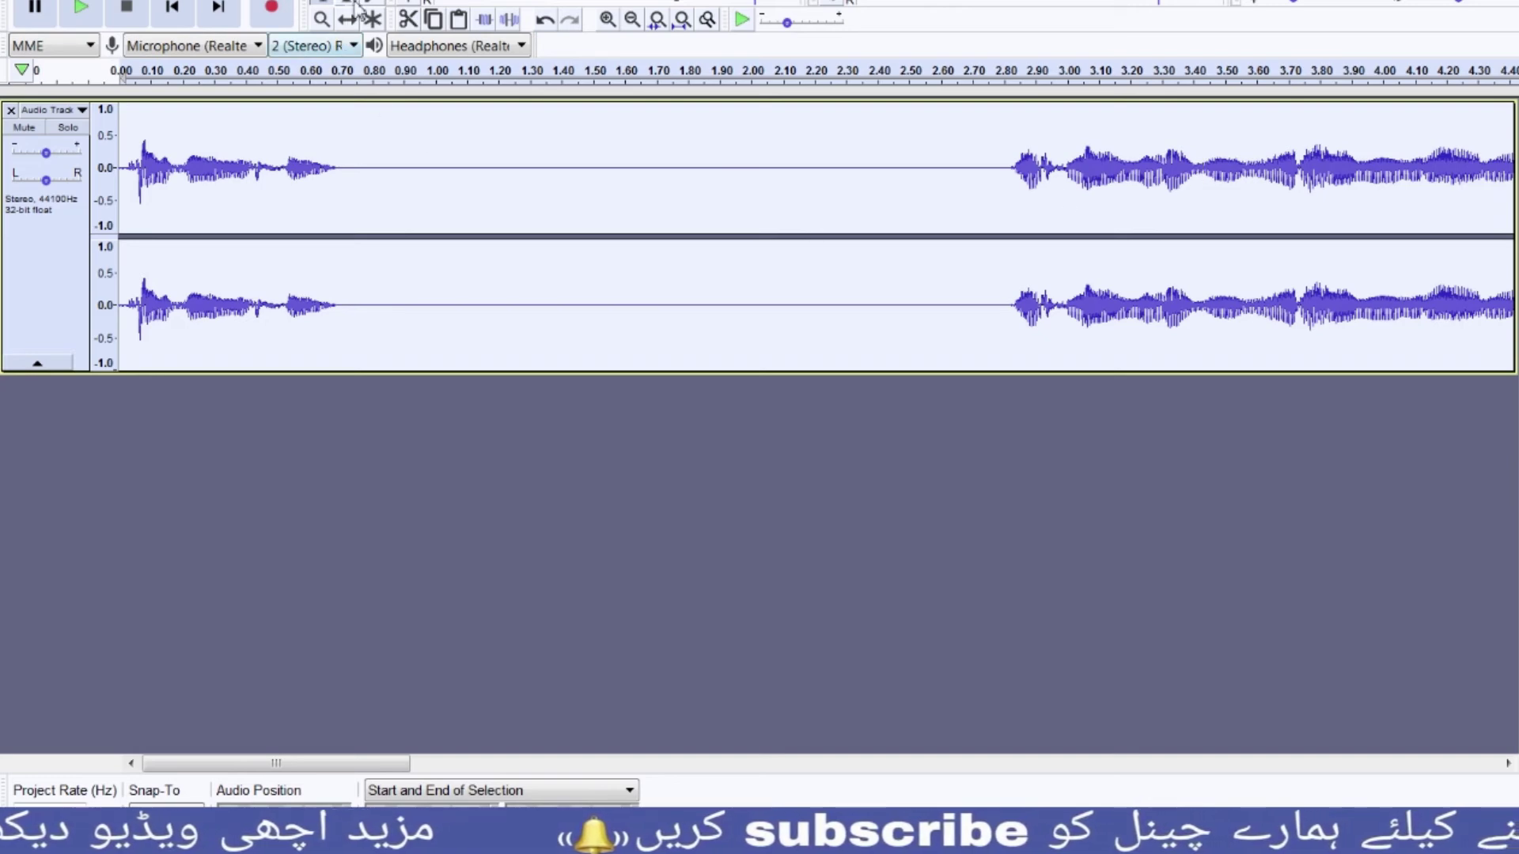
- Play back the equalized recording from the silent stretch near its start and pause at about 7.5 seconds
left_click(427, 2)
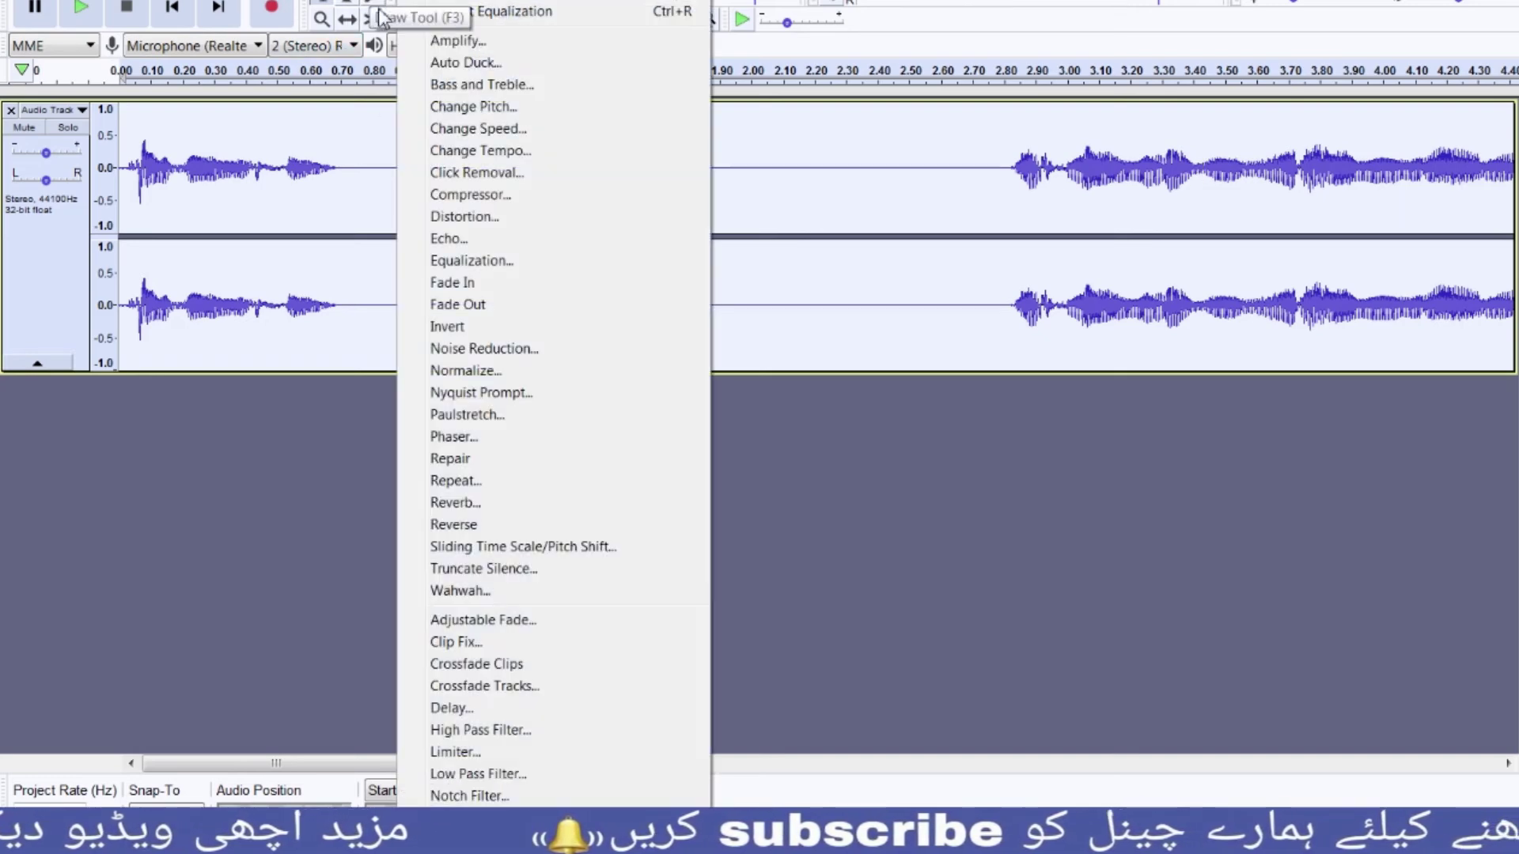
left_click(819, 172)
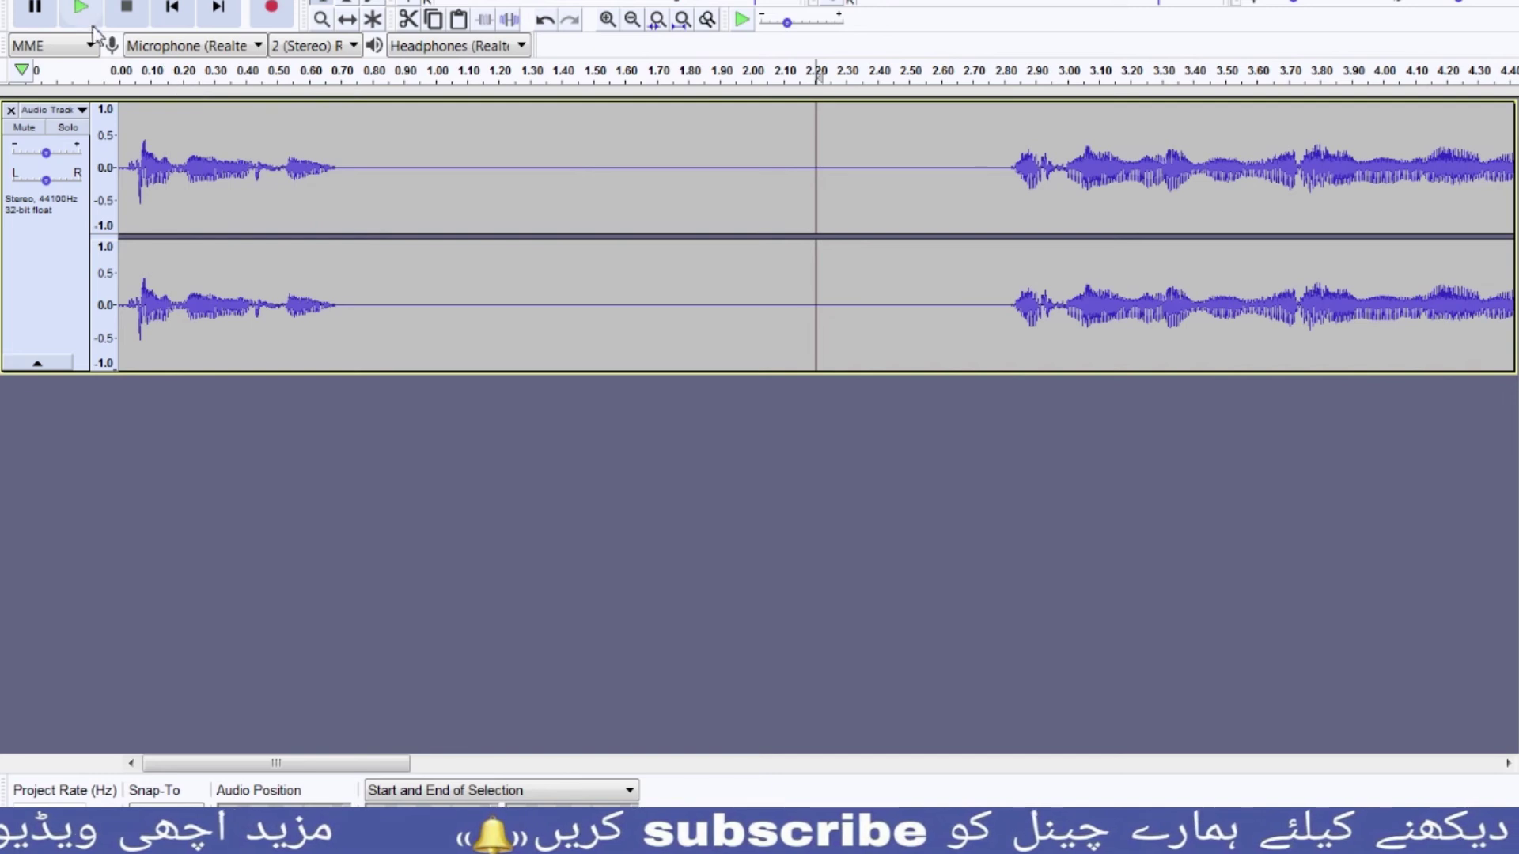
left_click(1012, 79)
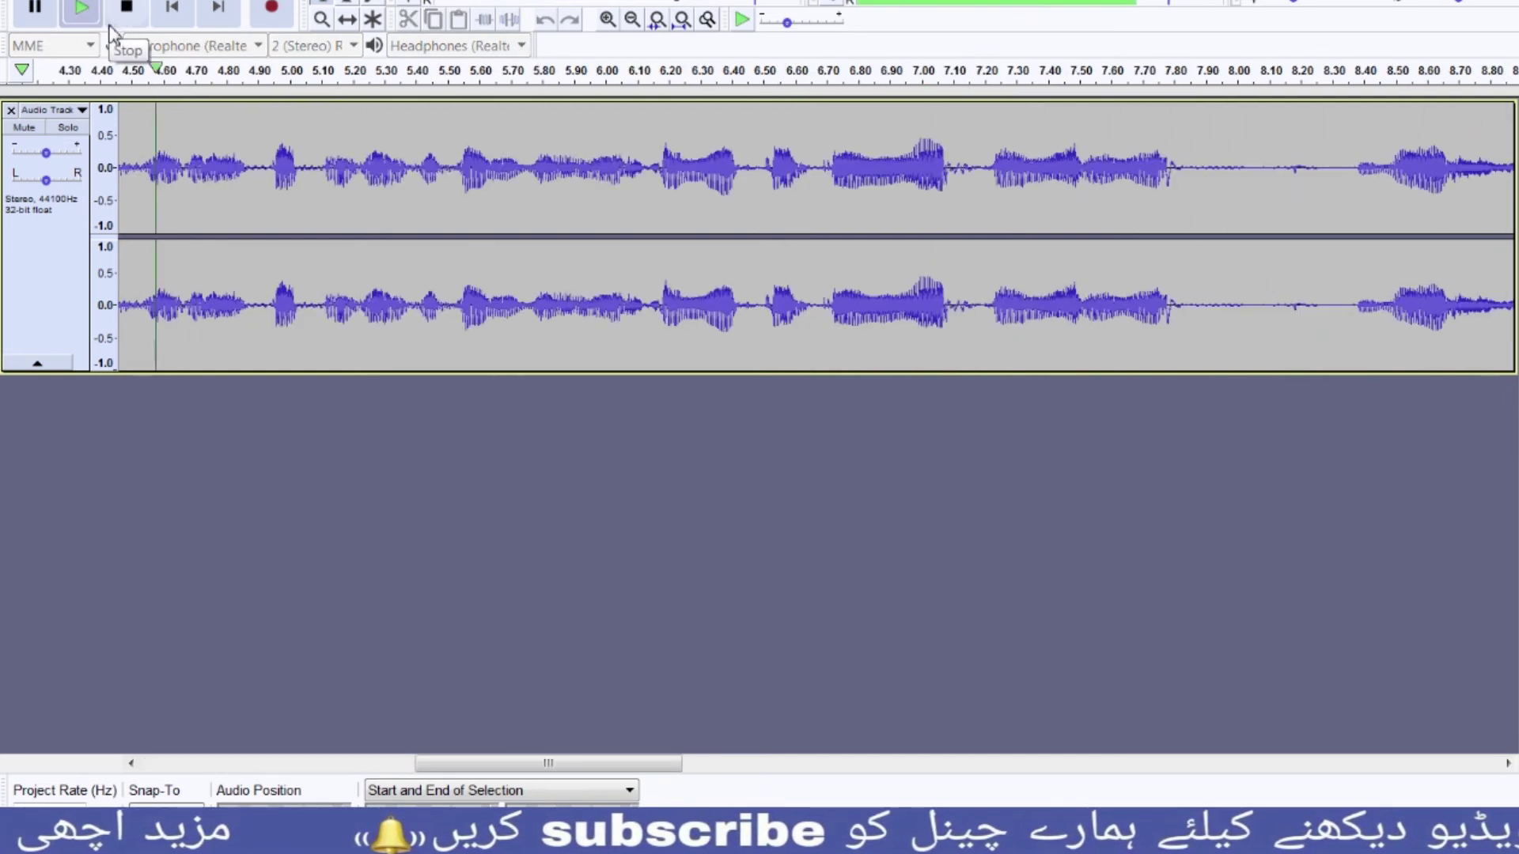
left_click(36, 11)
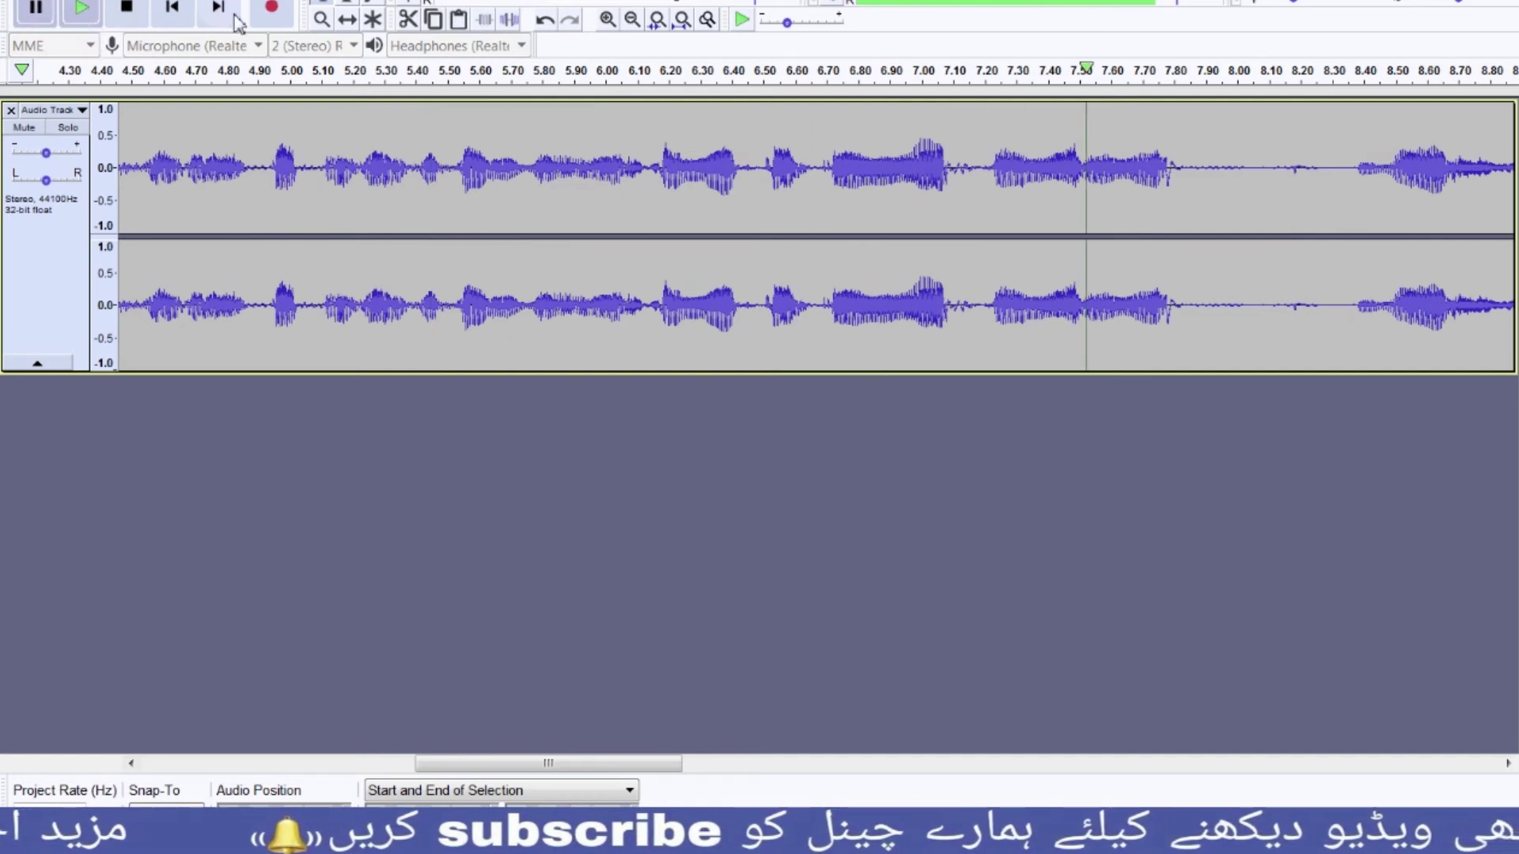
- Compress the whole track with threshold -2 dB, noise floor -40 dB, ratio 2:1, attack 0.20 secs, release 1.0 secs and make-up gain for 0 dB
left_click(438, 153)
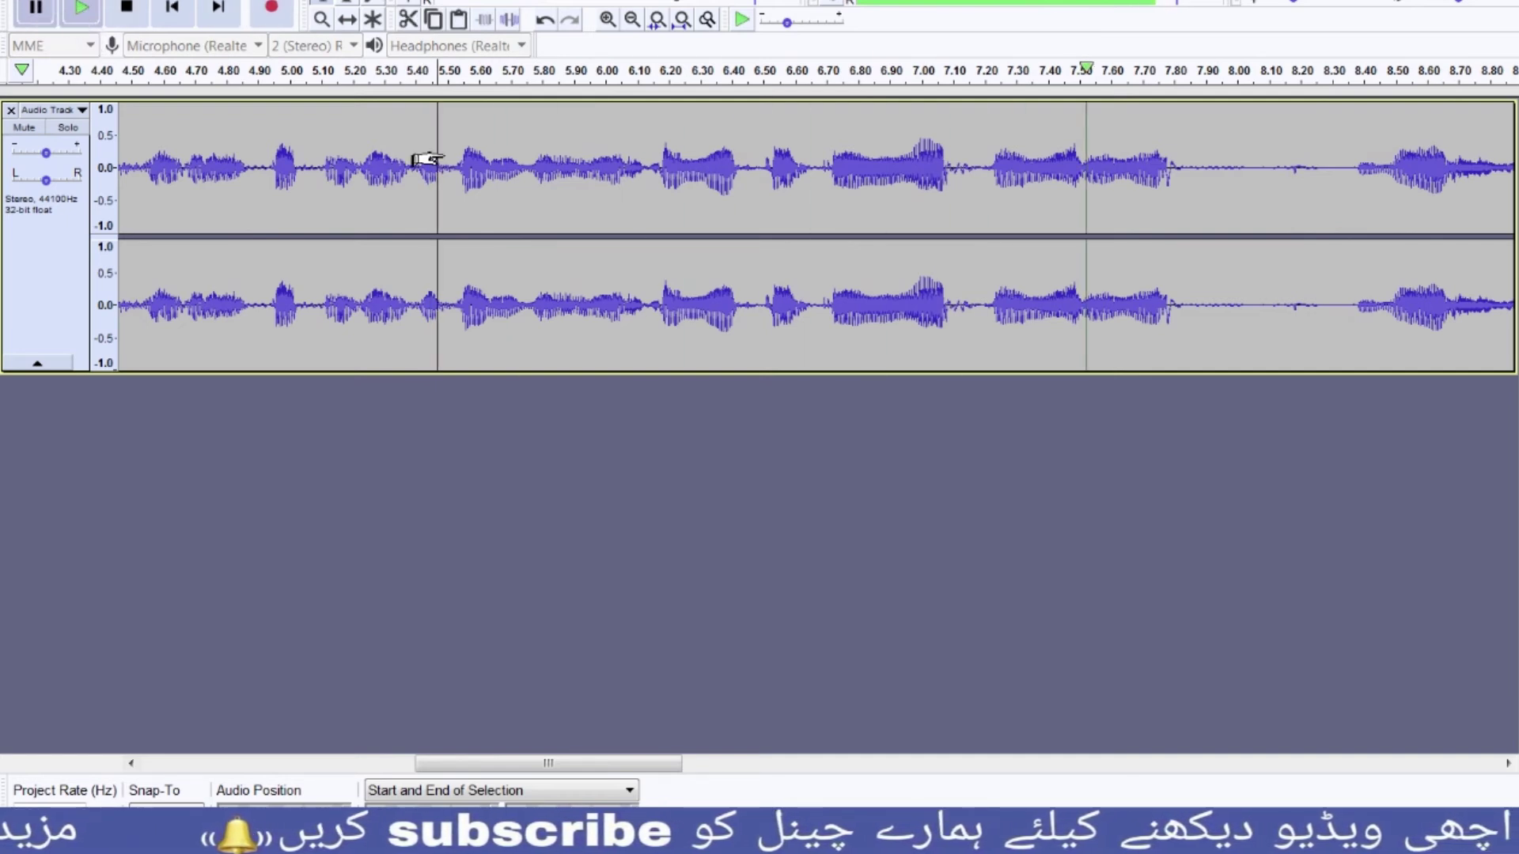
key("ctrl+a")
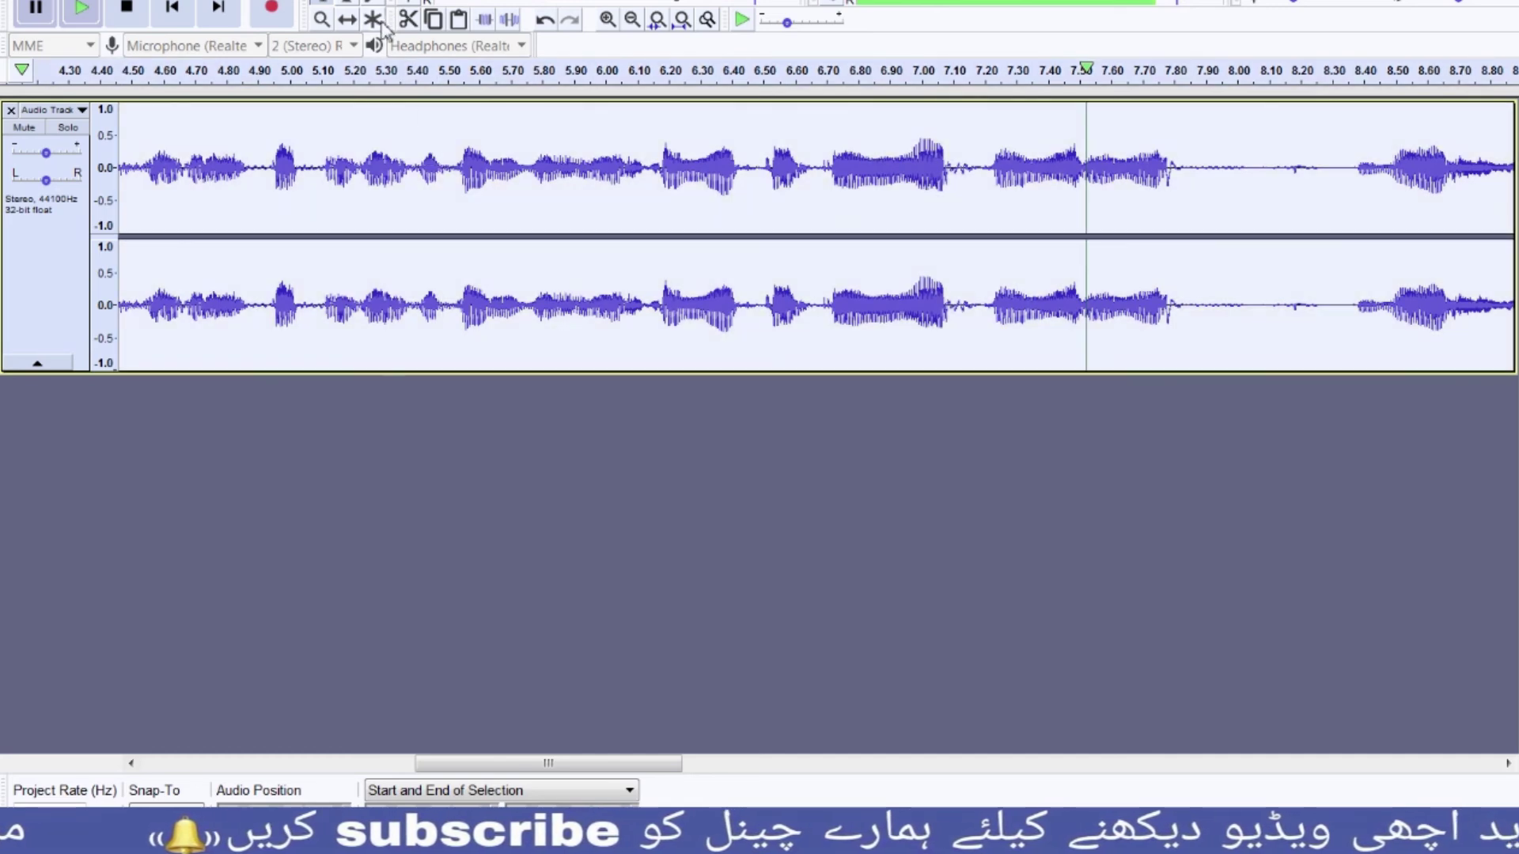
left_click(413, 1)
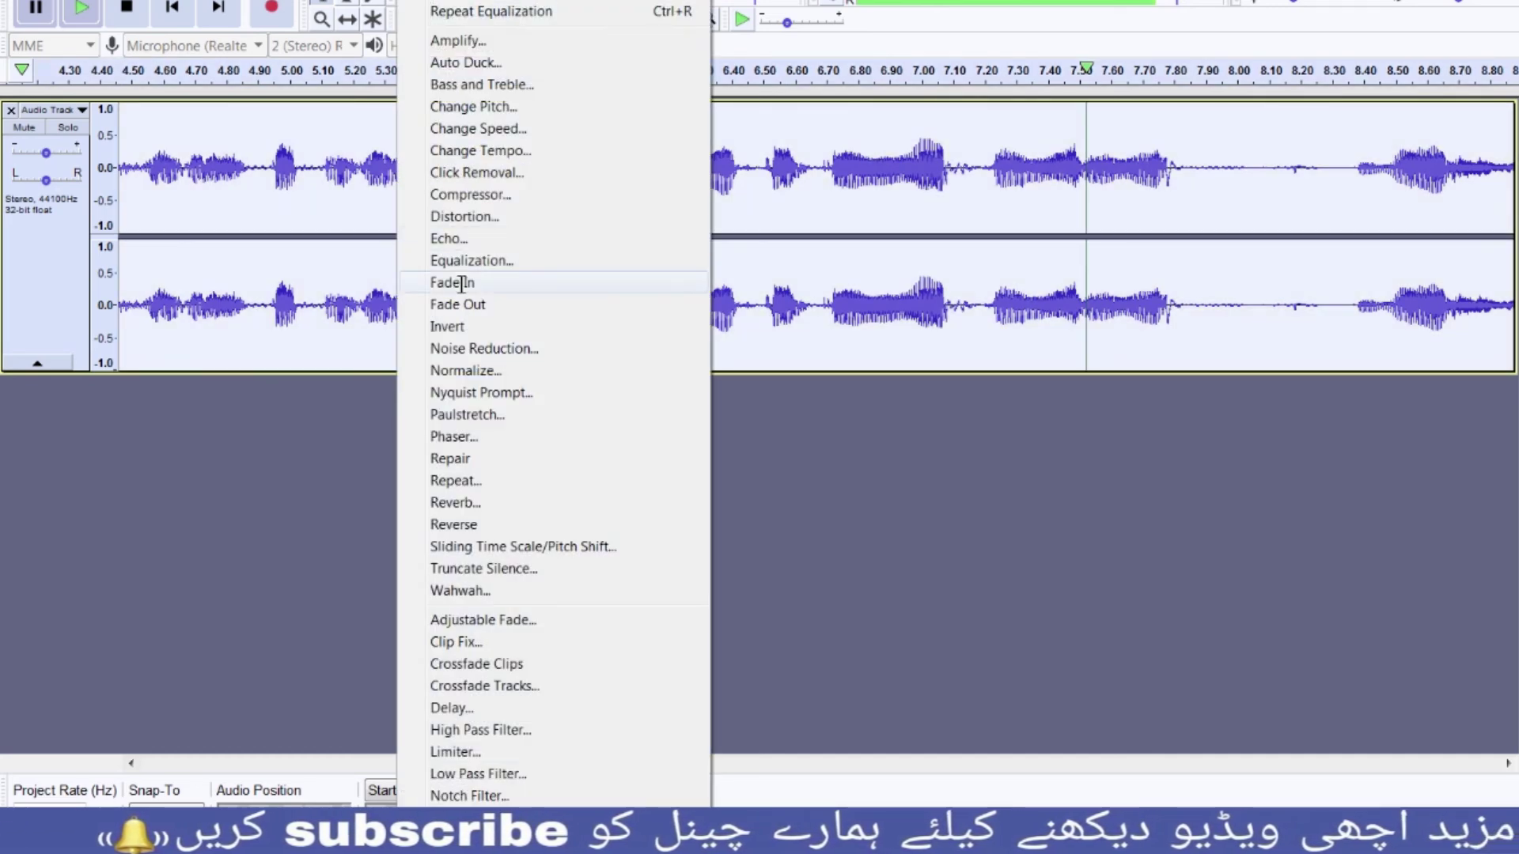
left_click(487, 198)
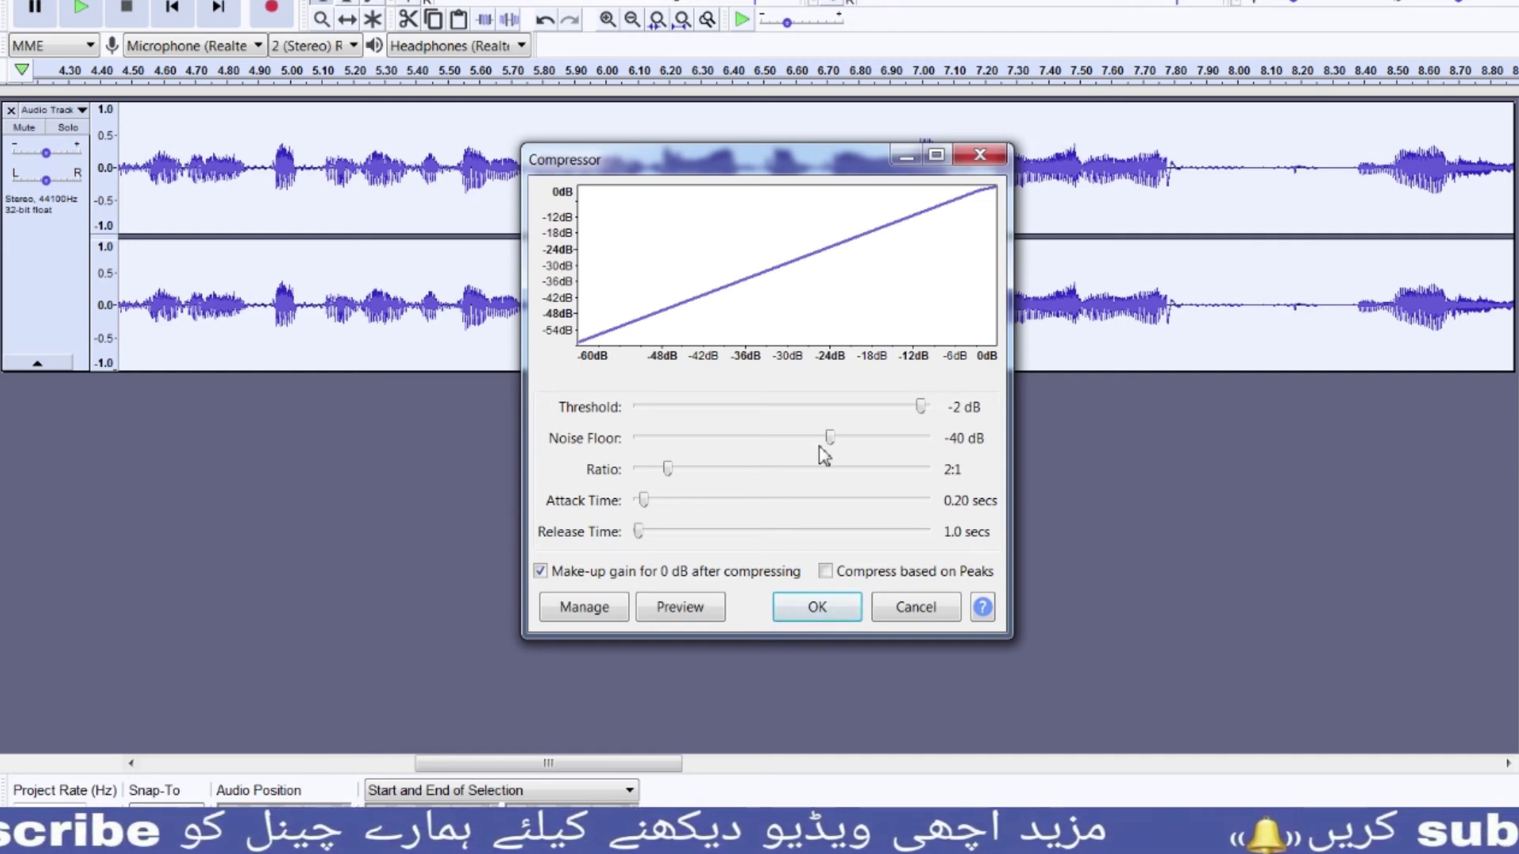
left_click(807, 607)
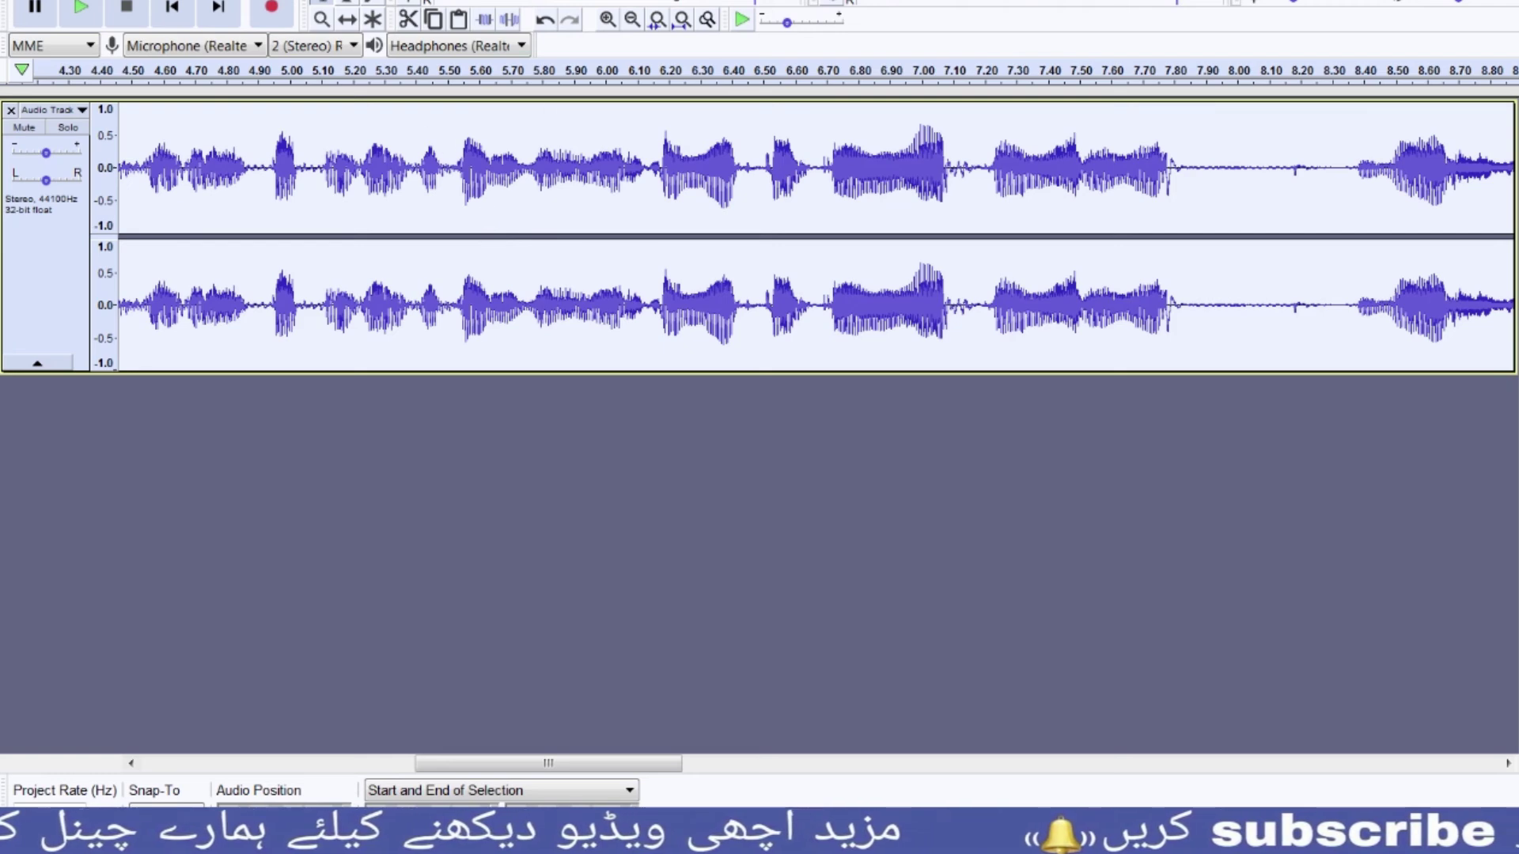
- Normalize the whole track to a maximum amplitude of -1.0 dB with DC offset removal, keeping the stereo channels linked
key("alt+c")
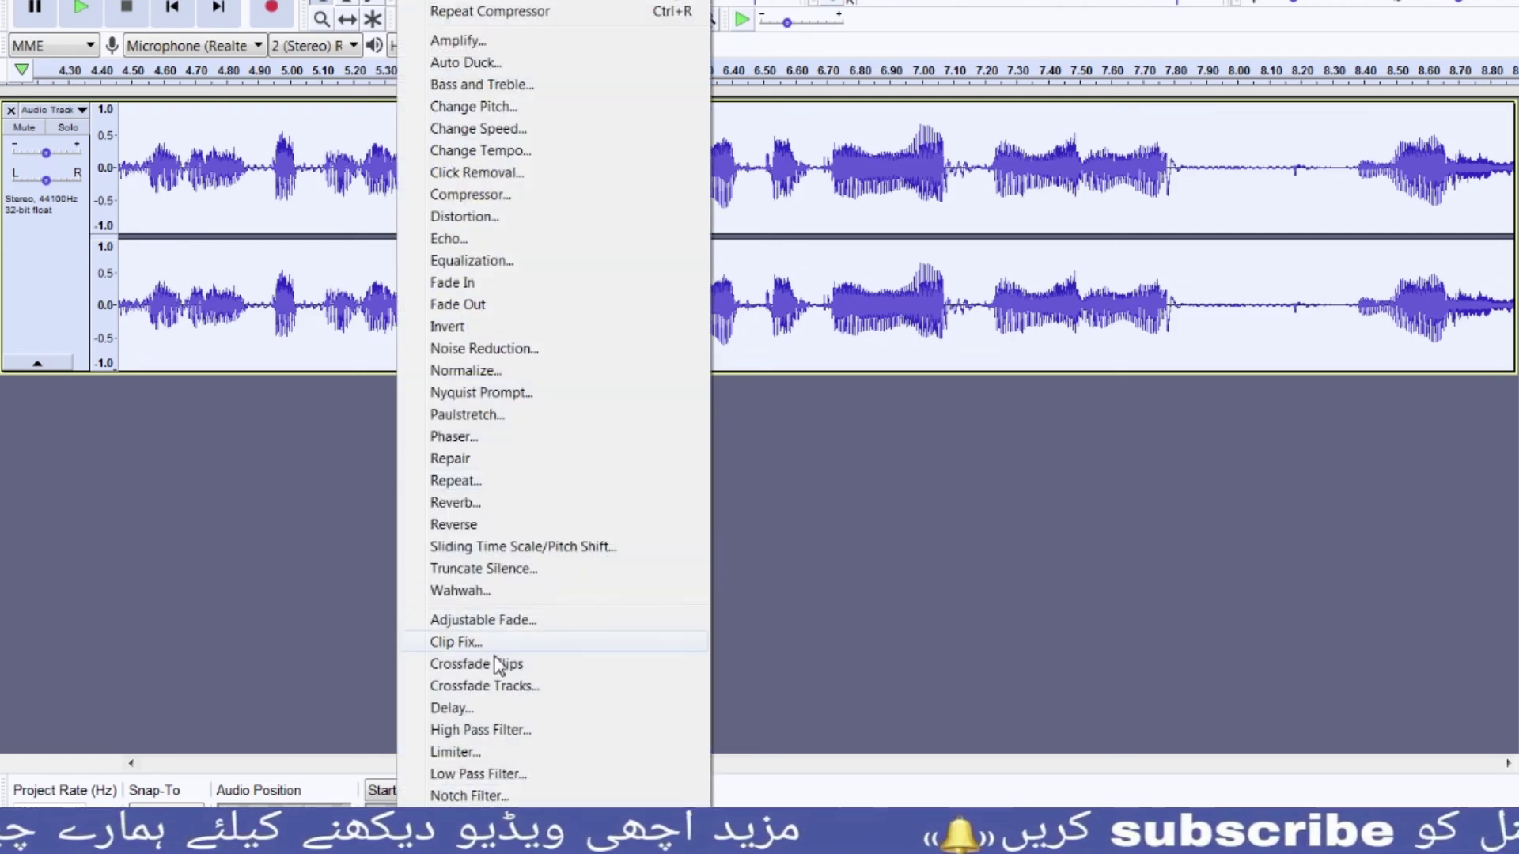
left_click(467, 372)
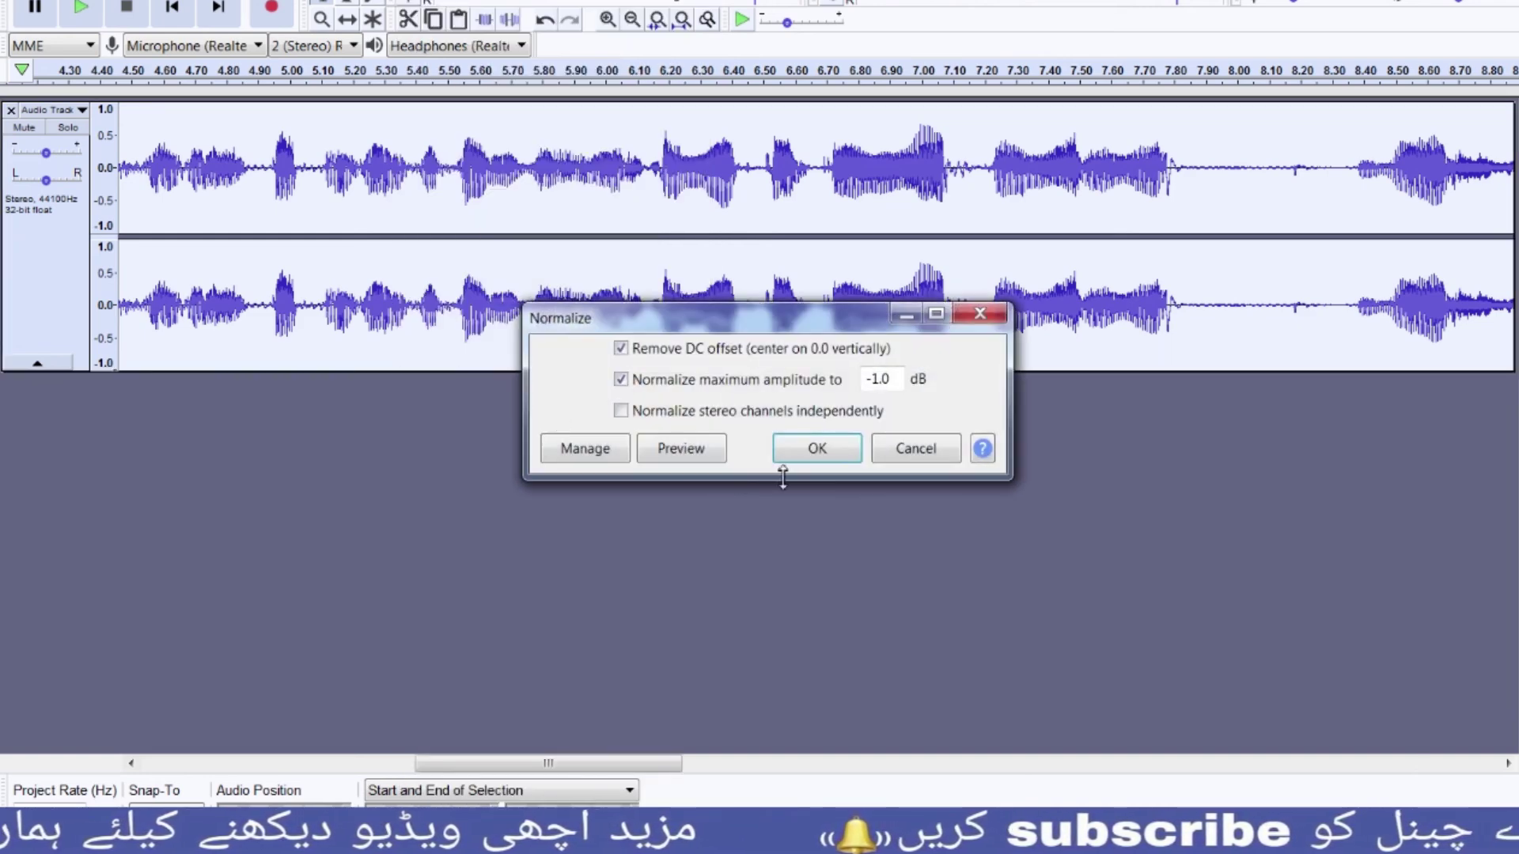
left_click(817, 448)
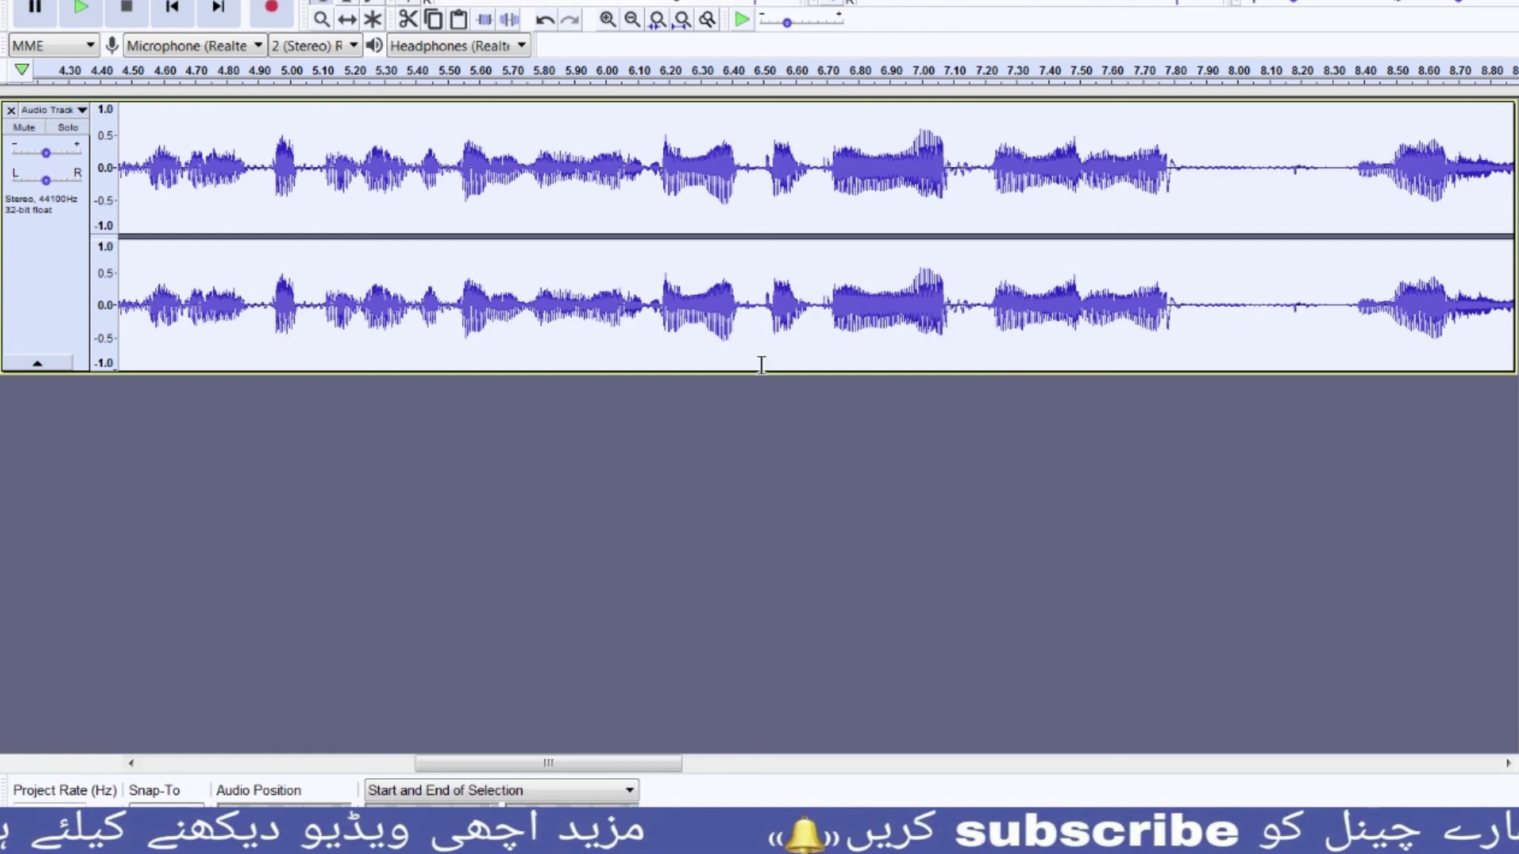
- Play back the compressed and normalized recording from the start and pause at about 10.5 seconds
left_click(83, 23)
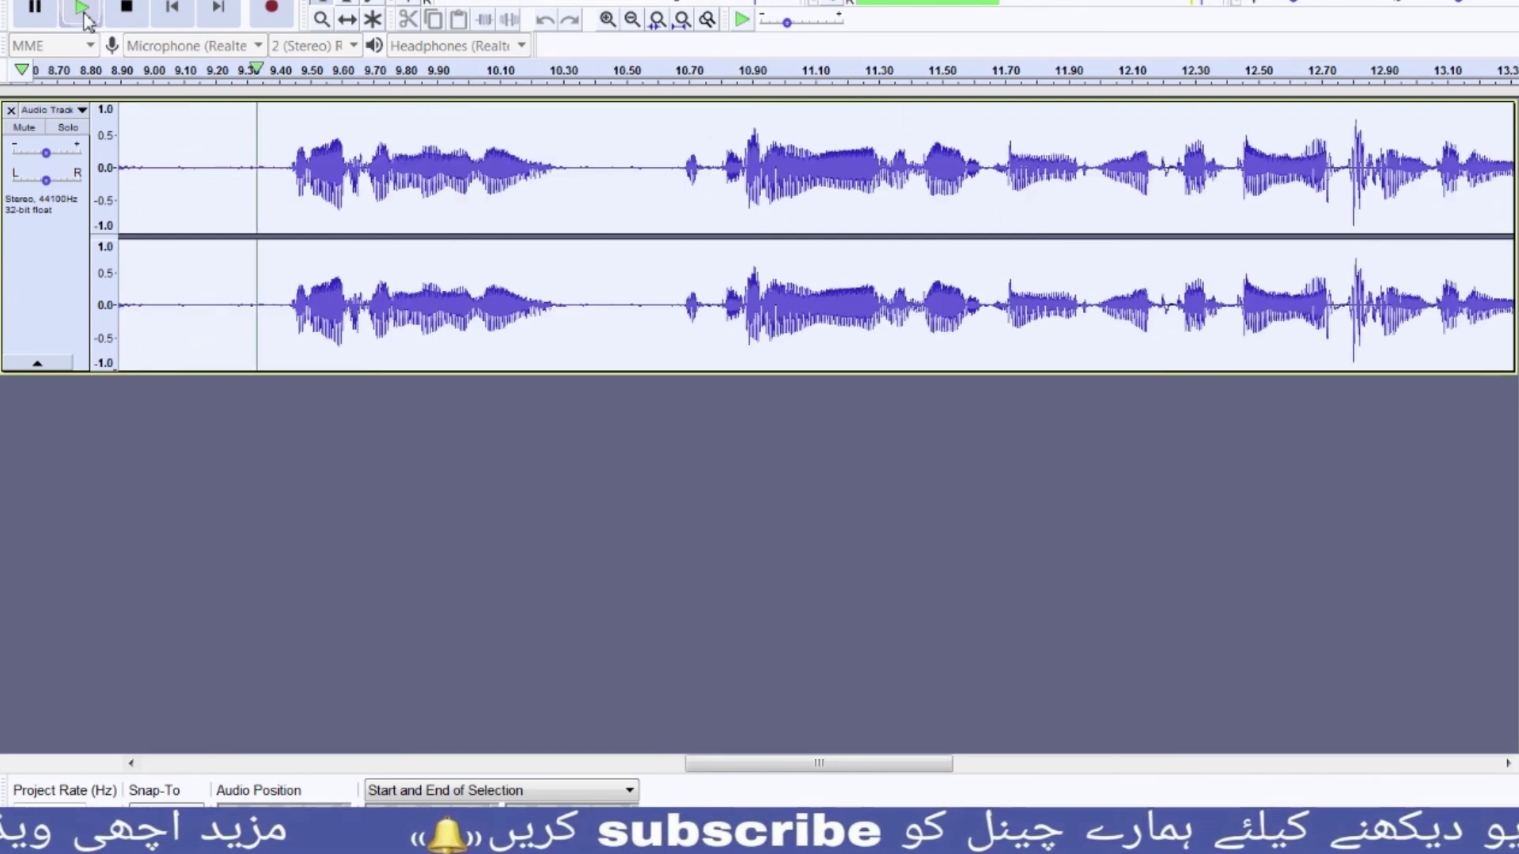
left_click(35, 9)
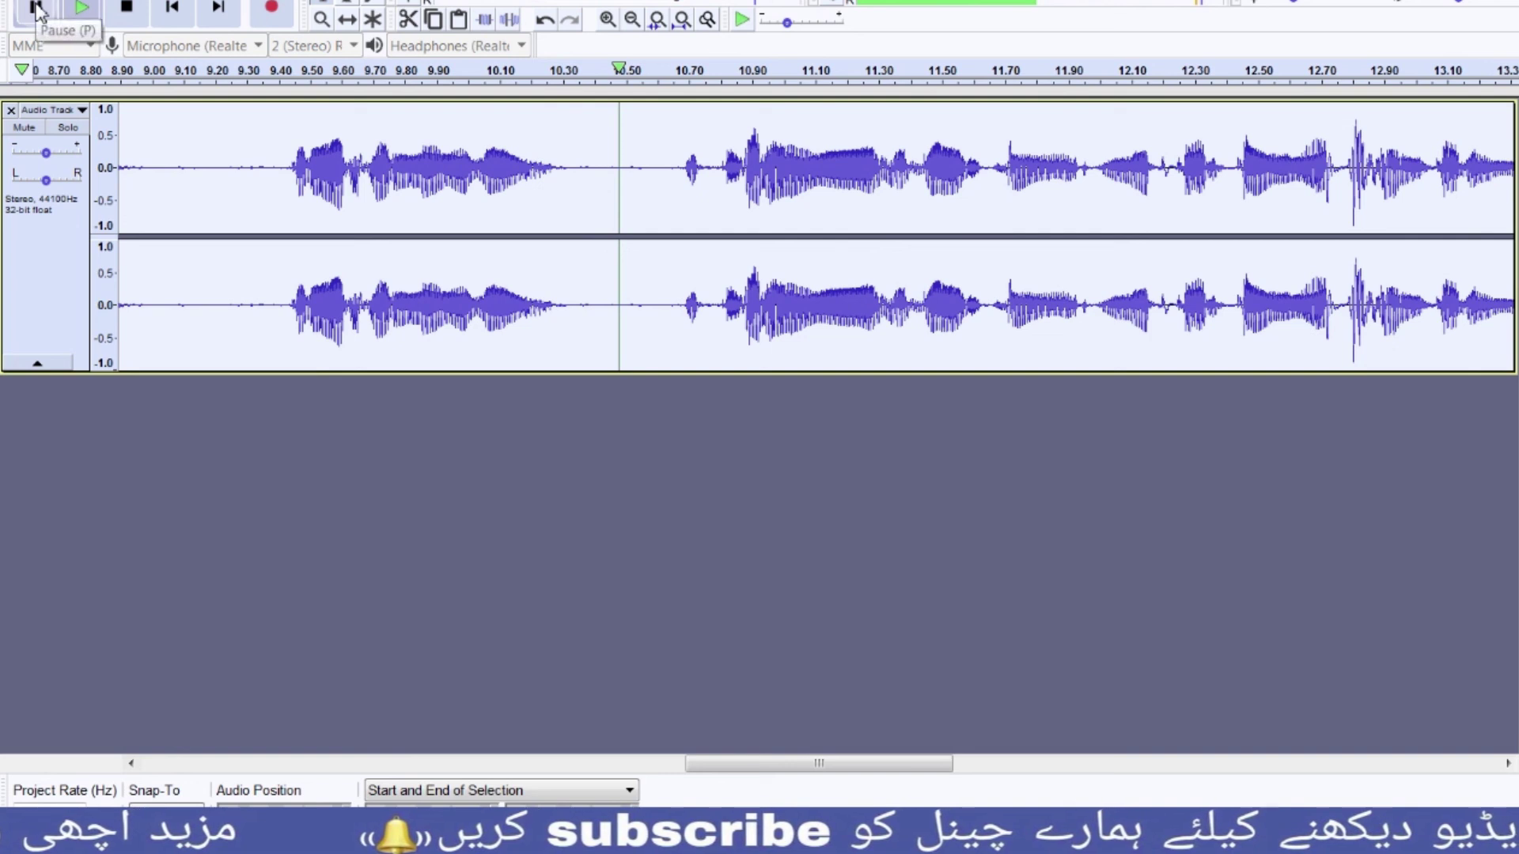